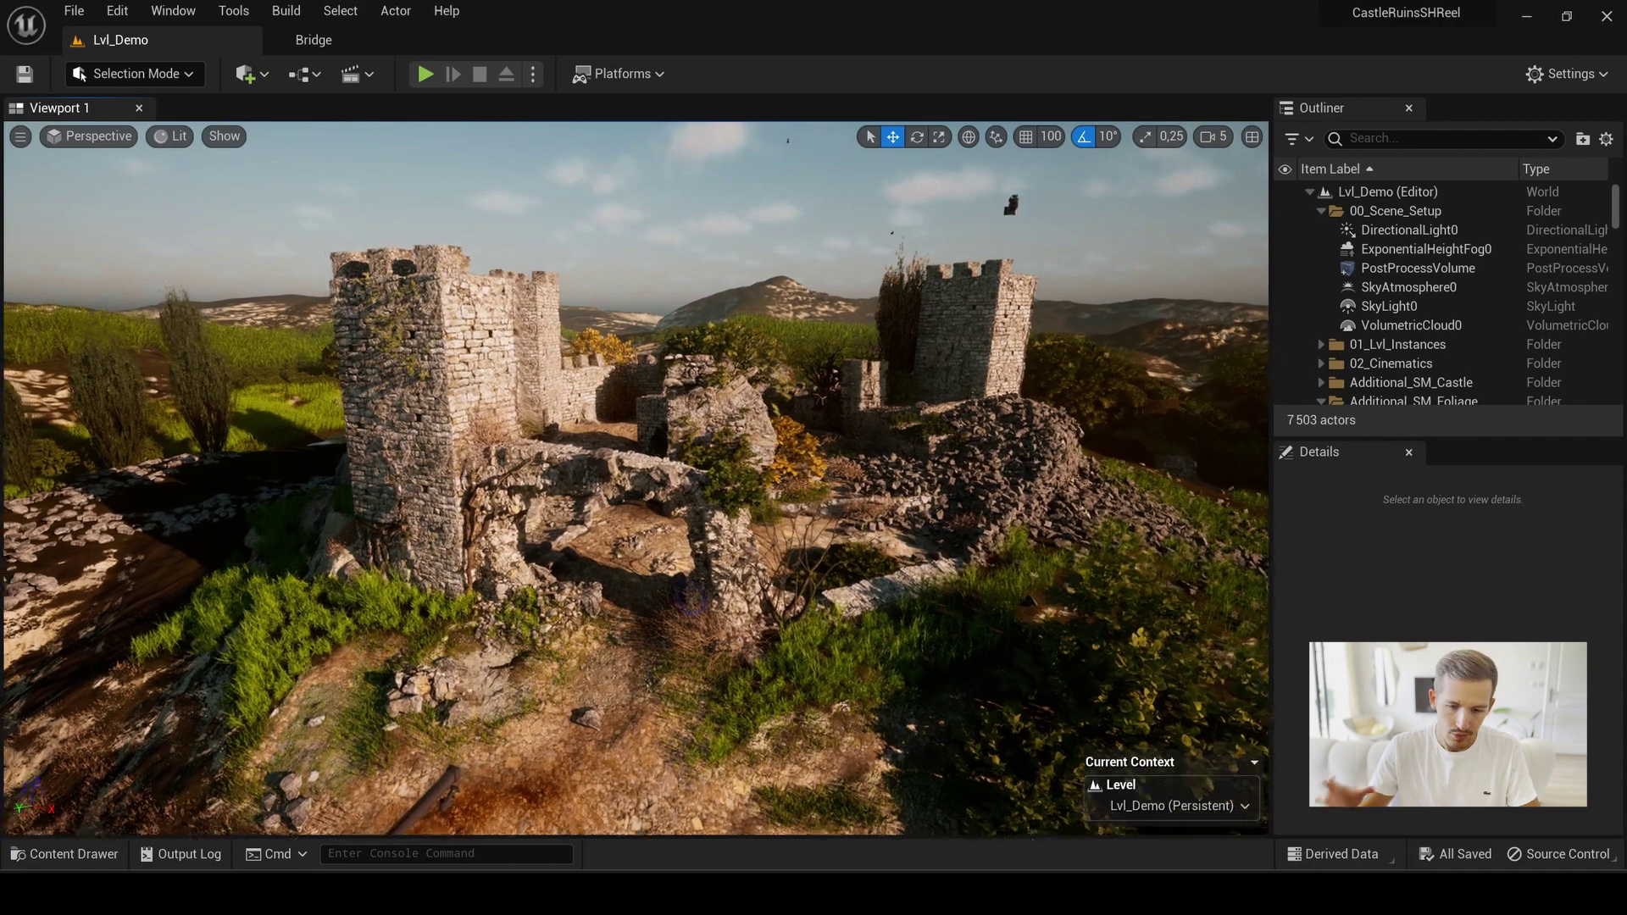
Step: Fly the camera into the castle ruins and briefly check the TUTO_DSP project
right_drag(861, 535, 742, 603)
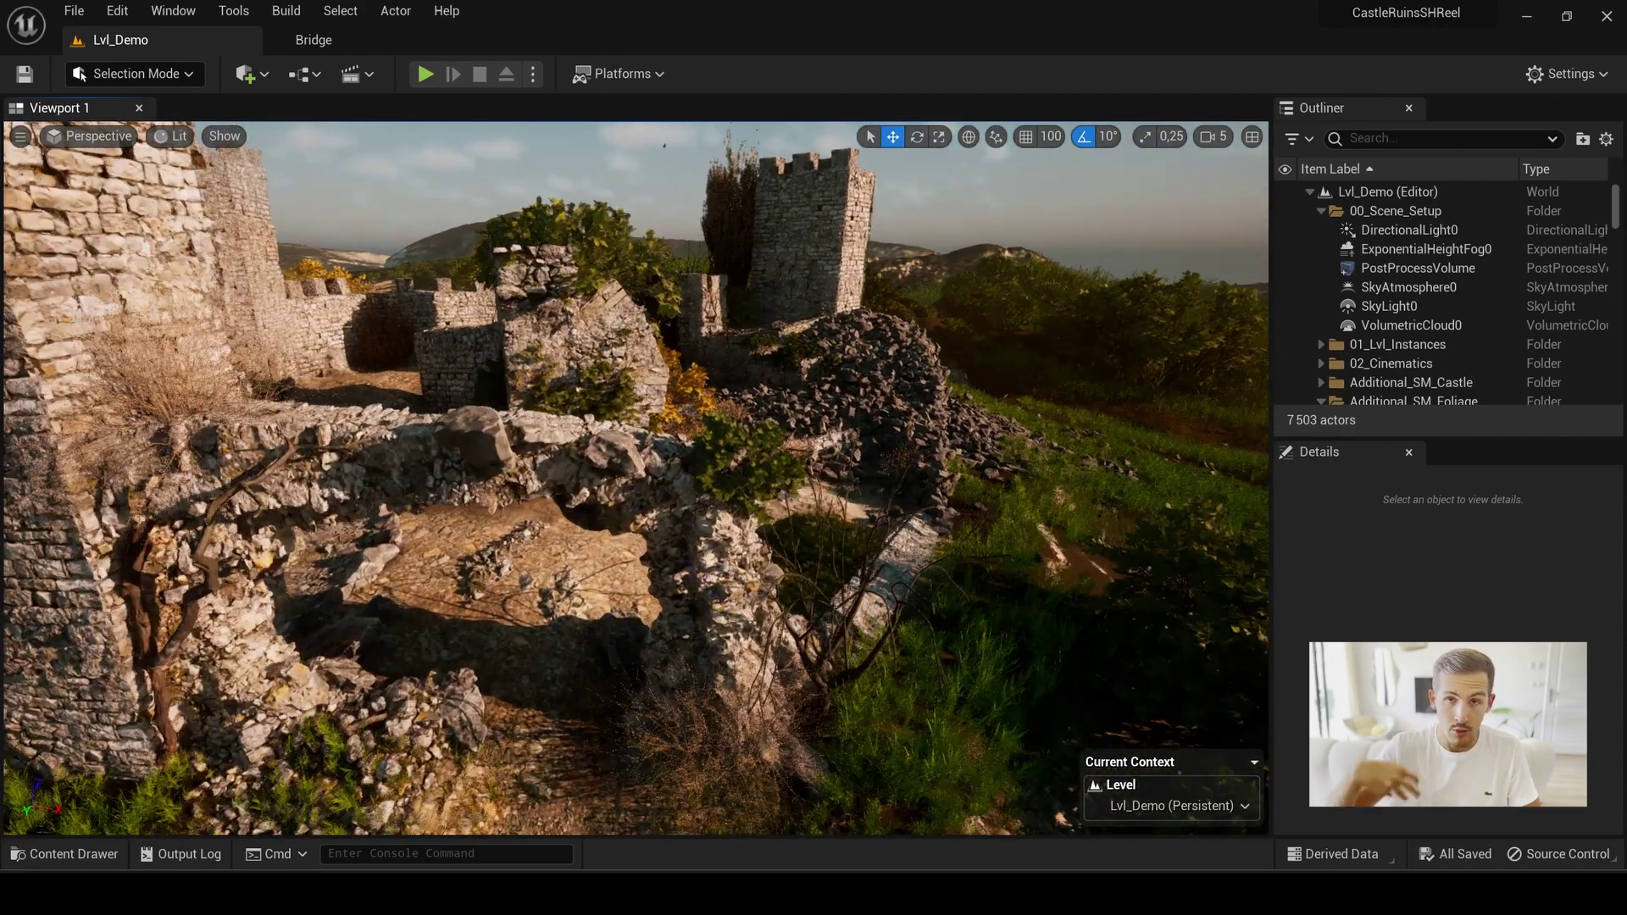
right_drag(636, 479, 686, 483)
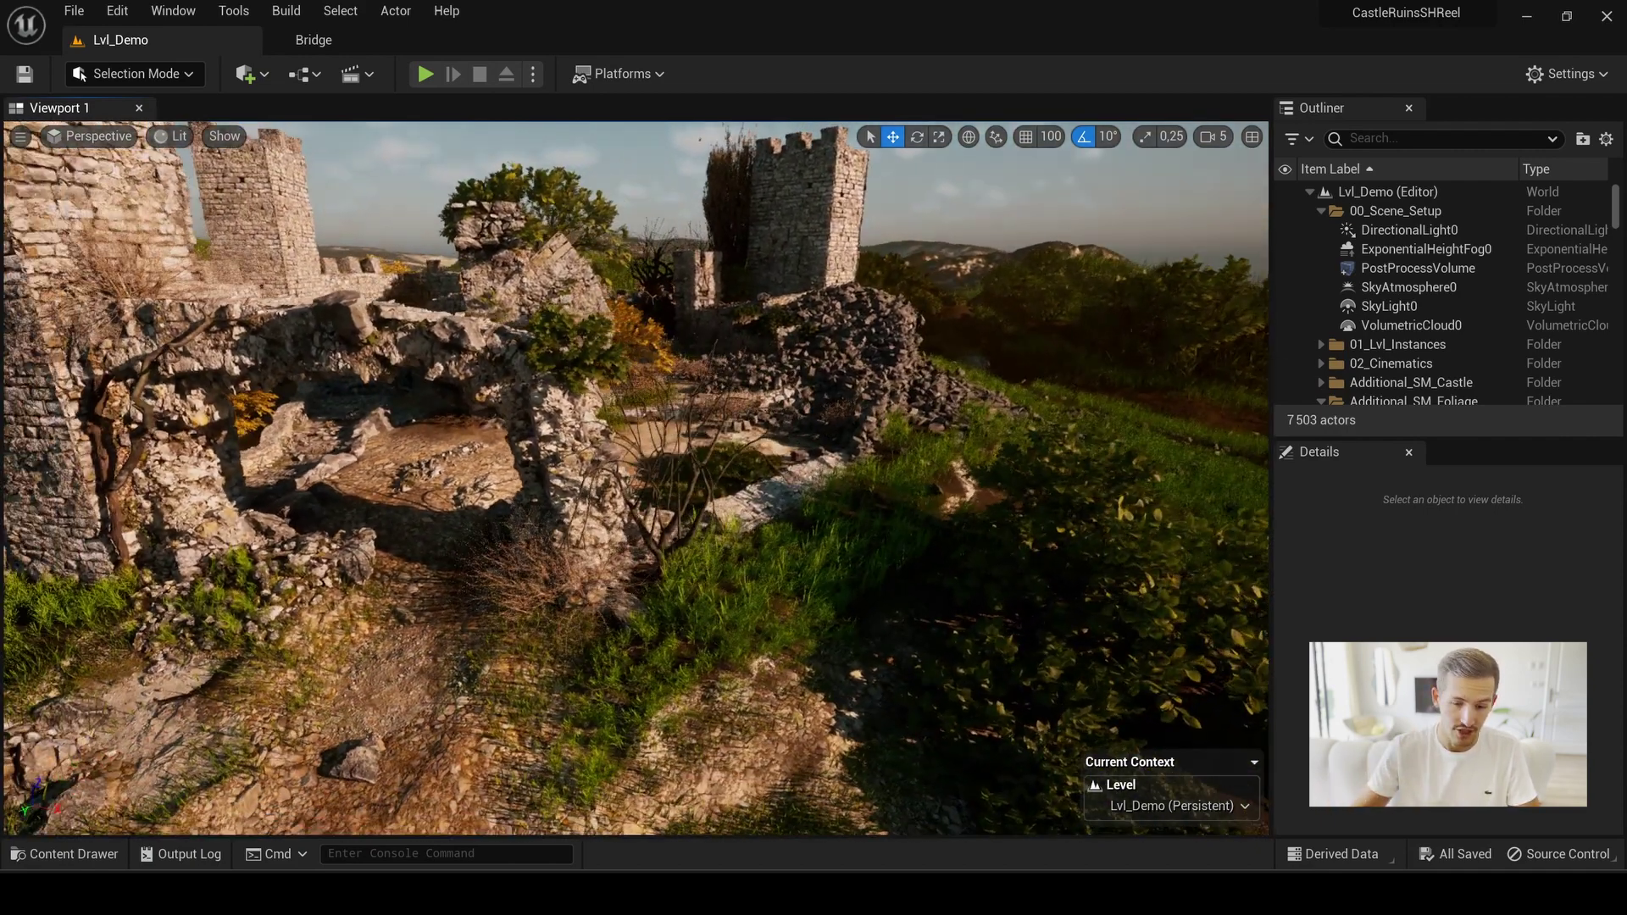
key(alt+Tab)
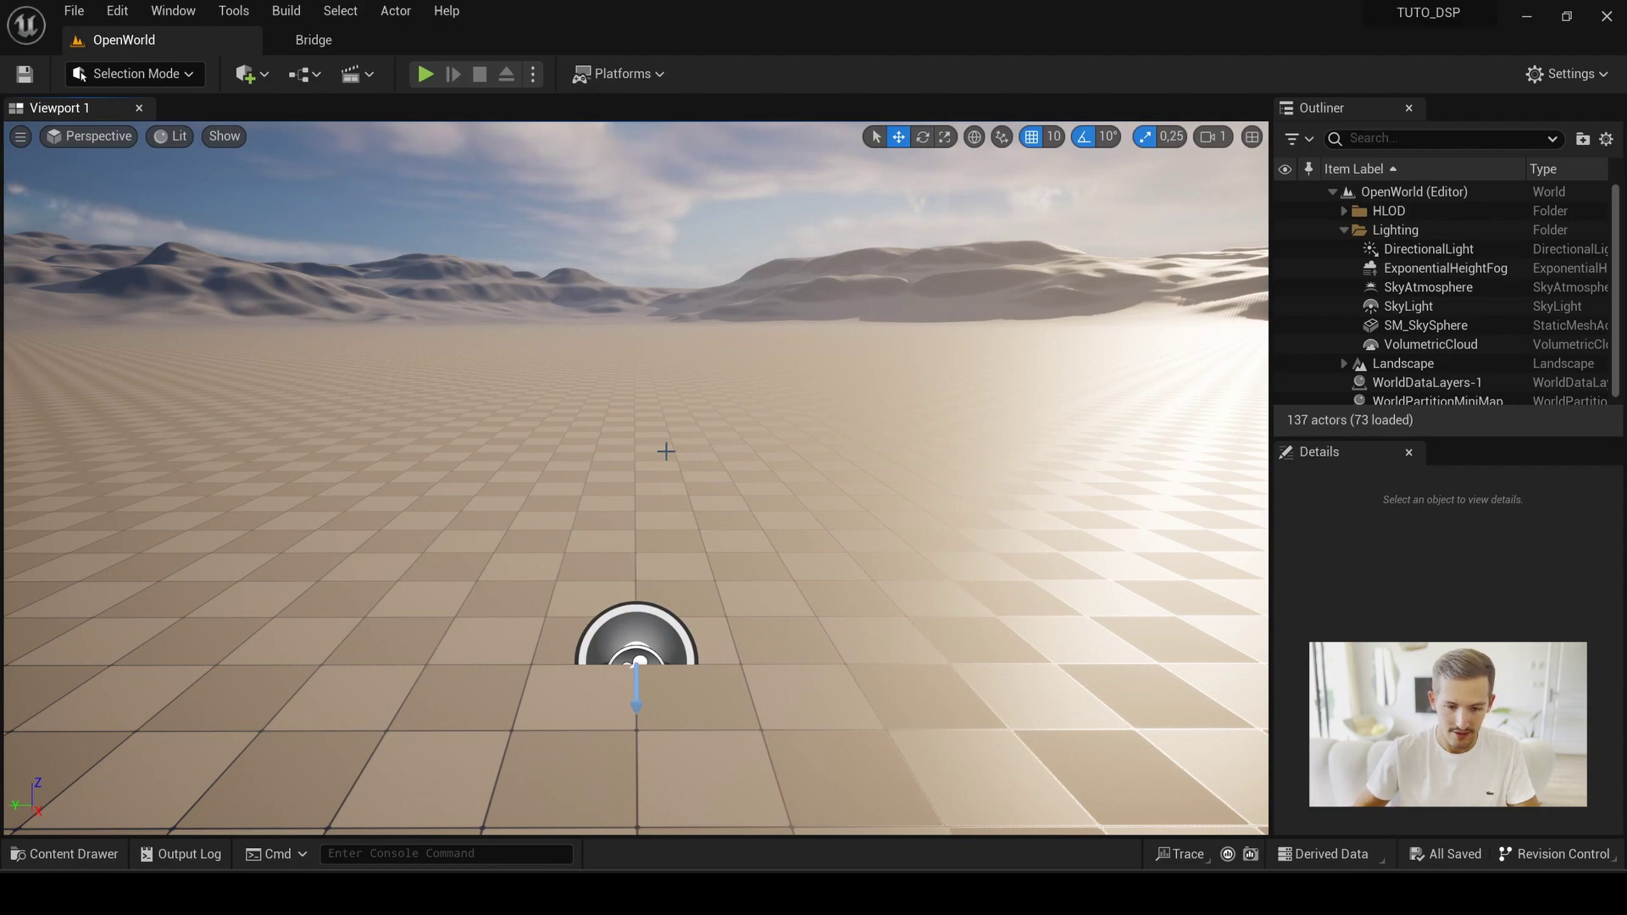
key(alt+Tab)
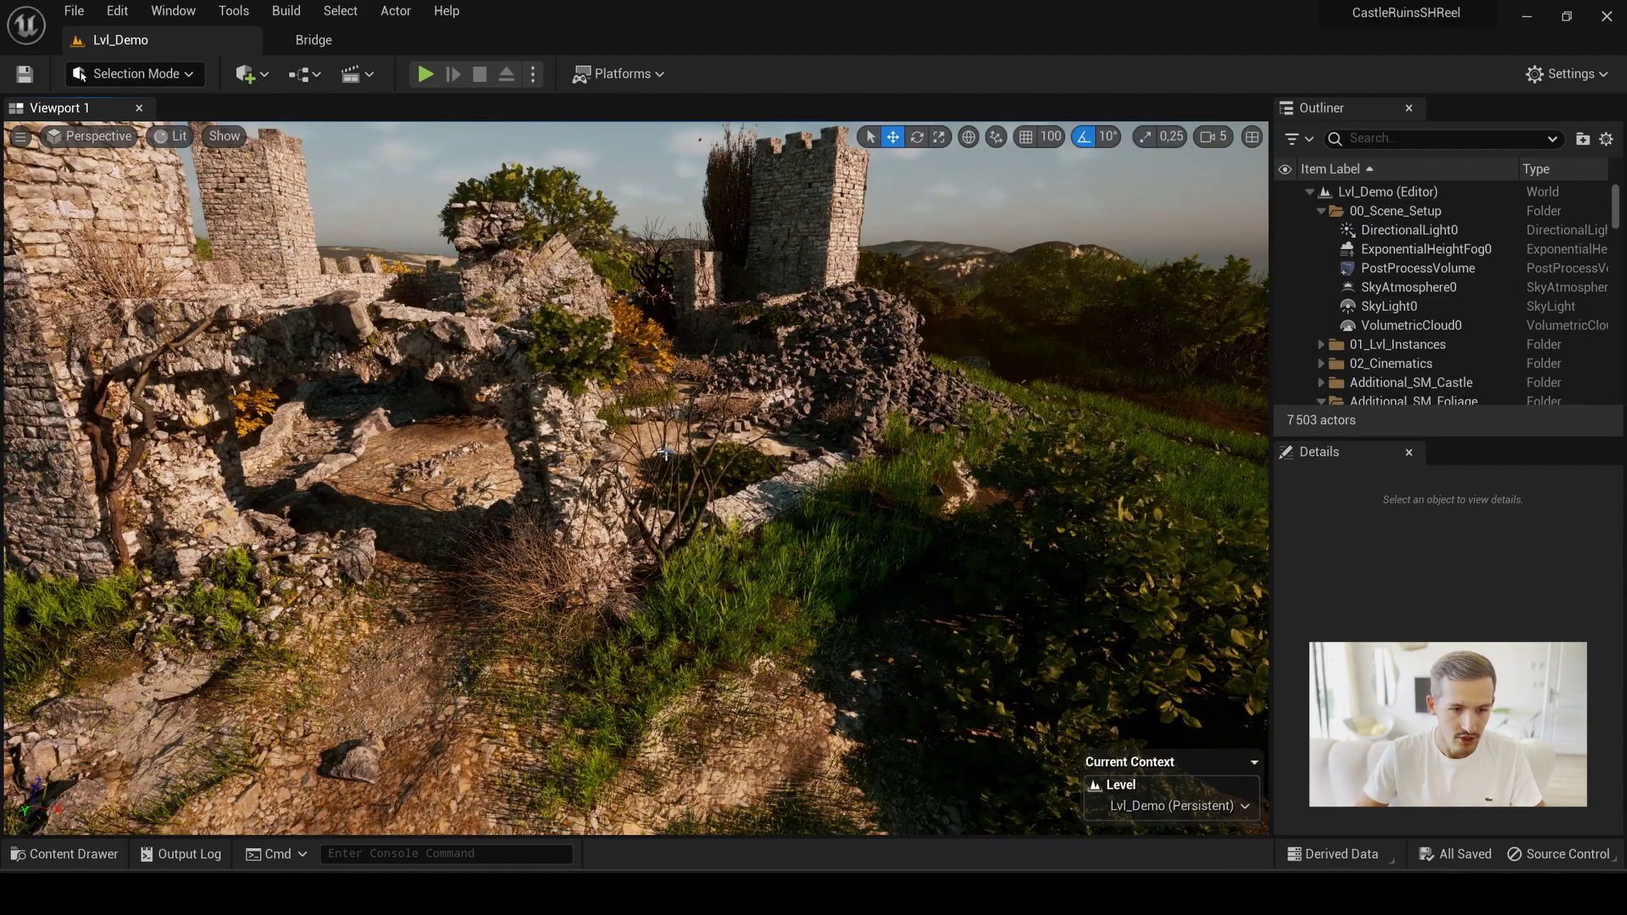
Step: Set Editor Startup Map to Lvl_Presentation under Project Settings' Maps & Modes
click(124, 16)
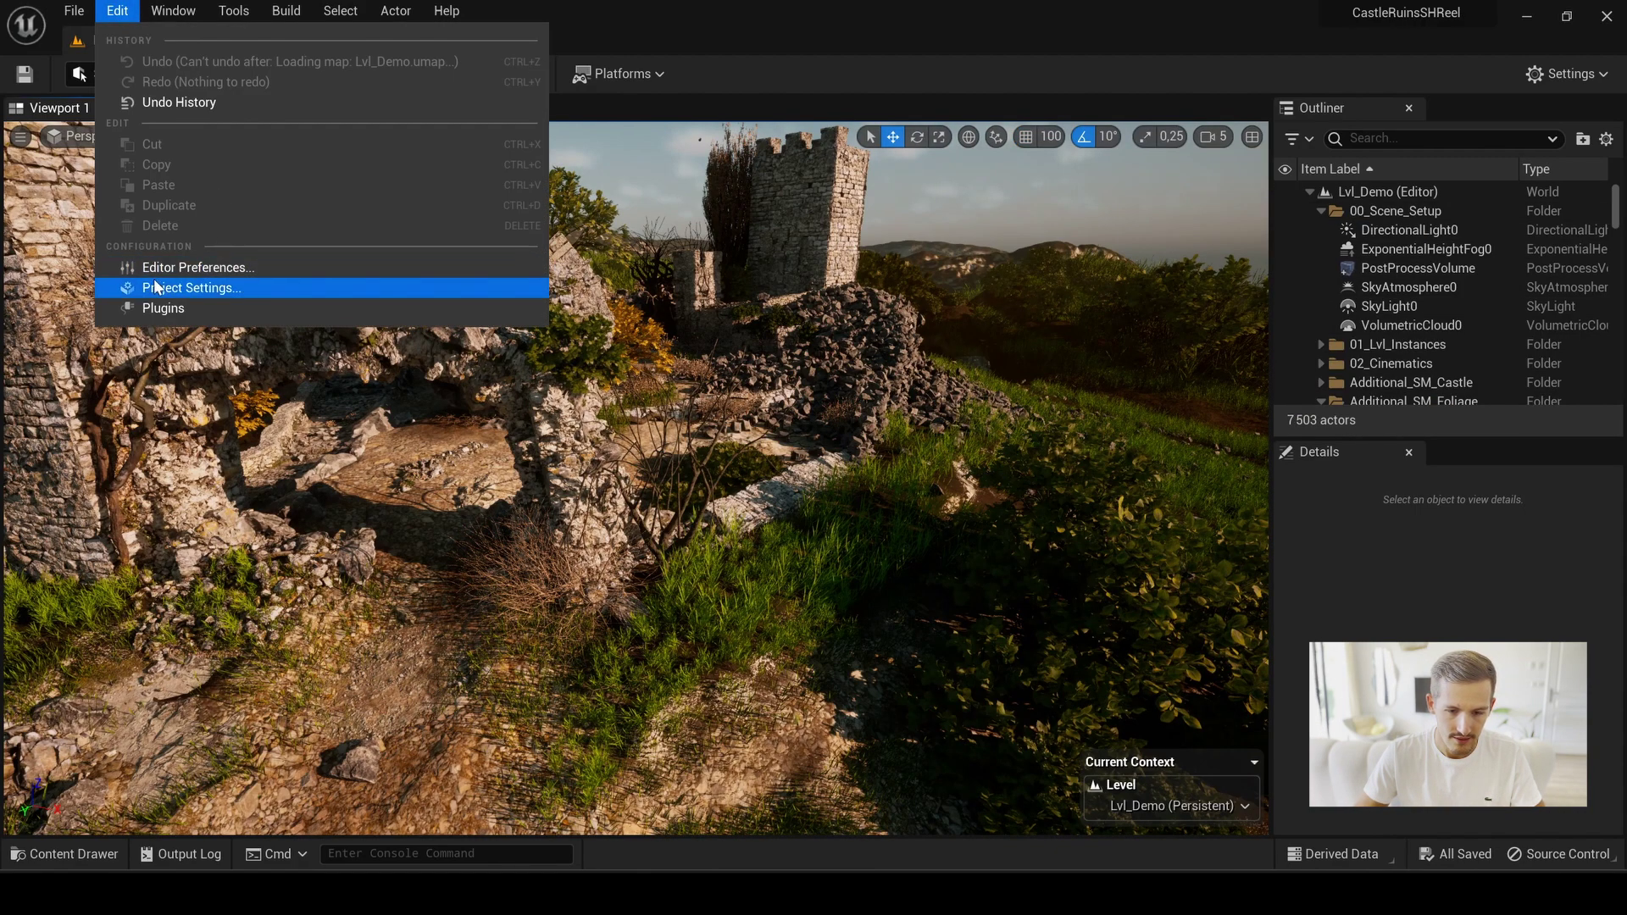
click(224, 294)
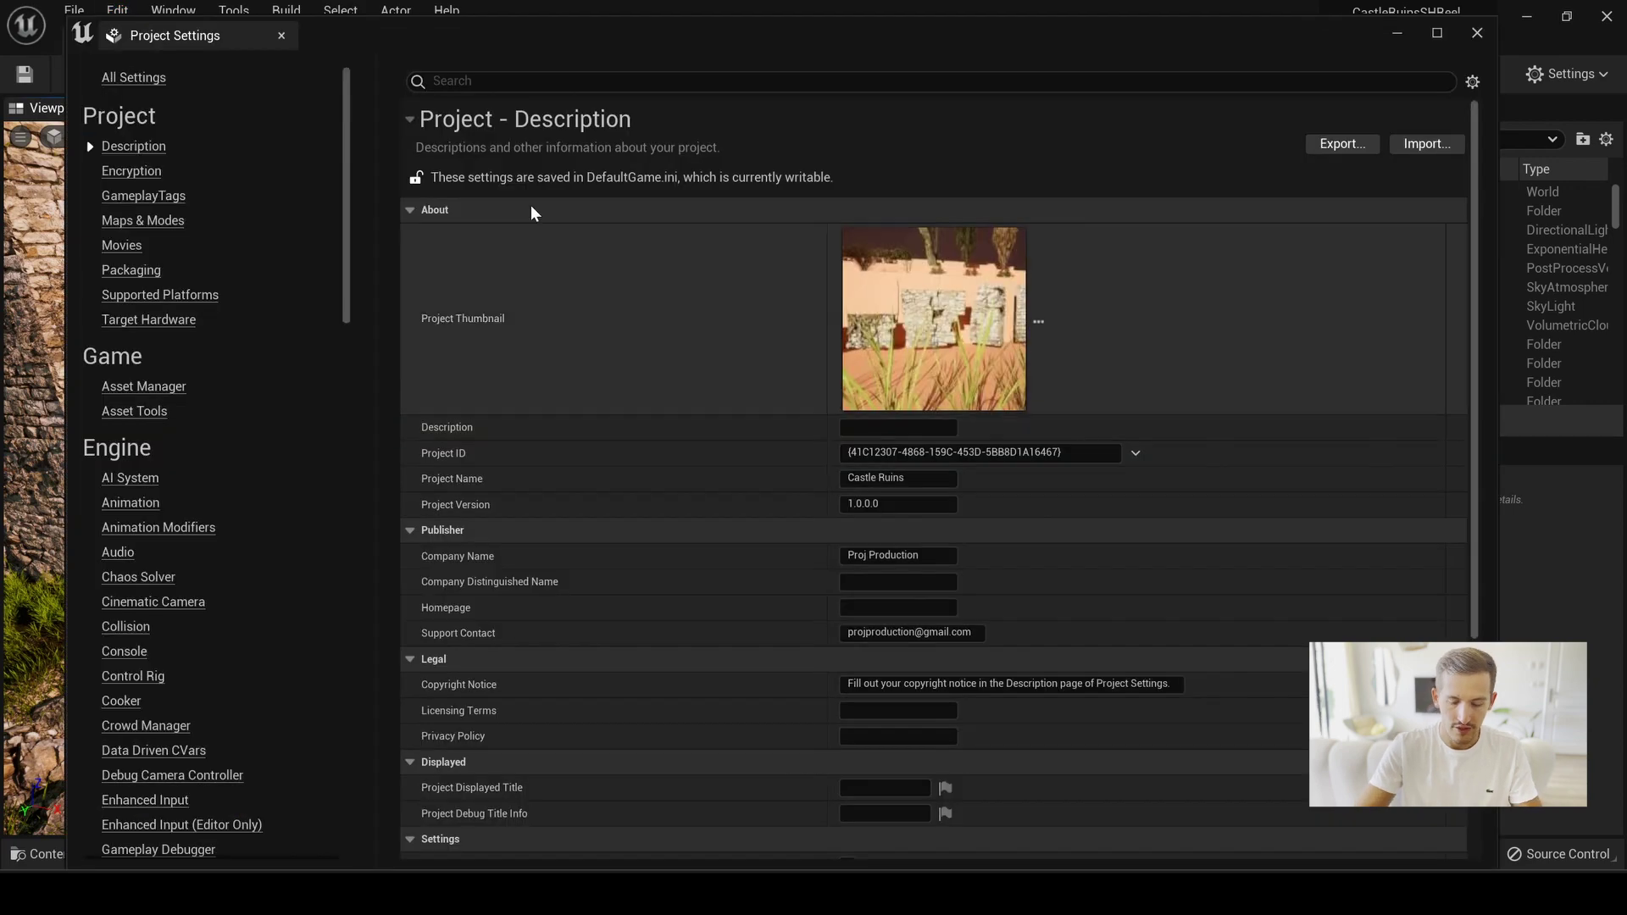
click(531, 81)
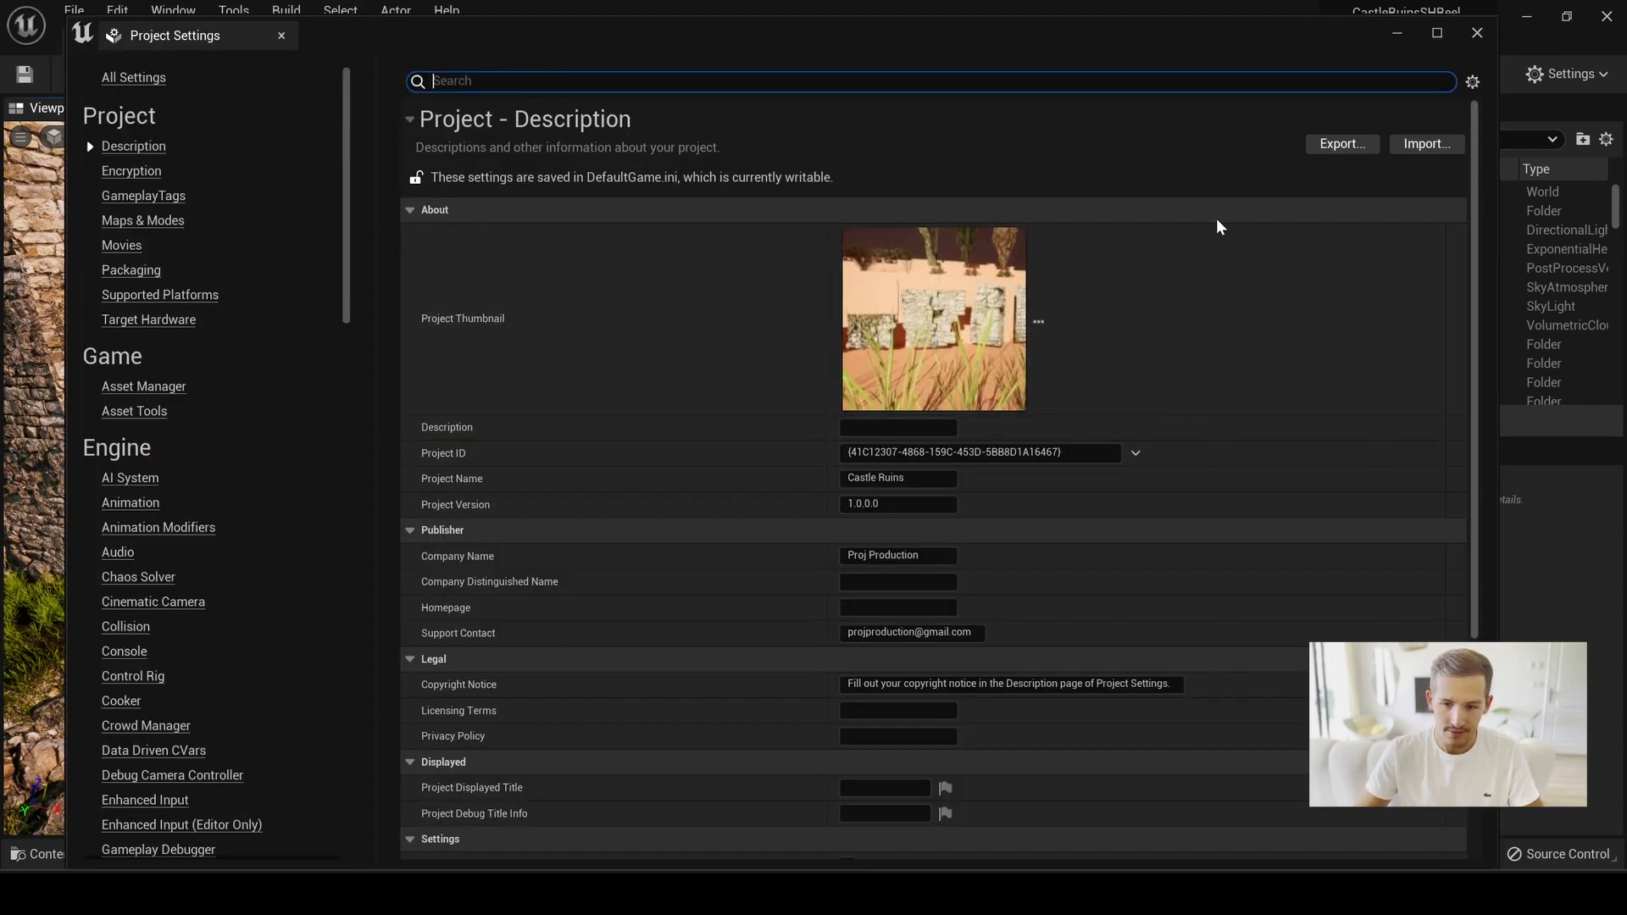
text(maps)
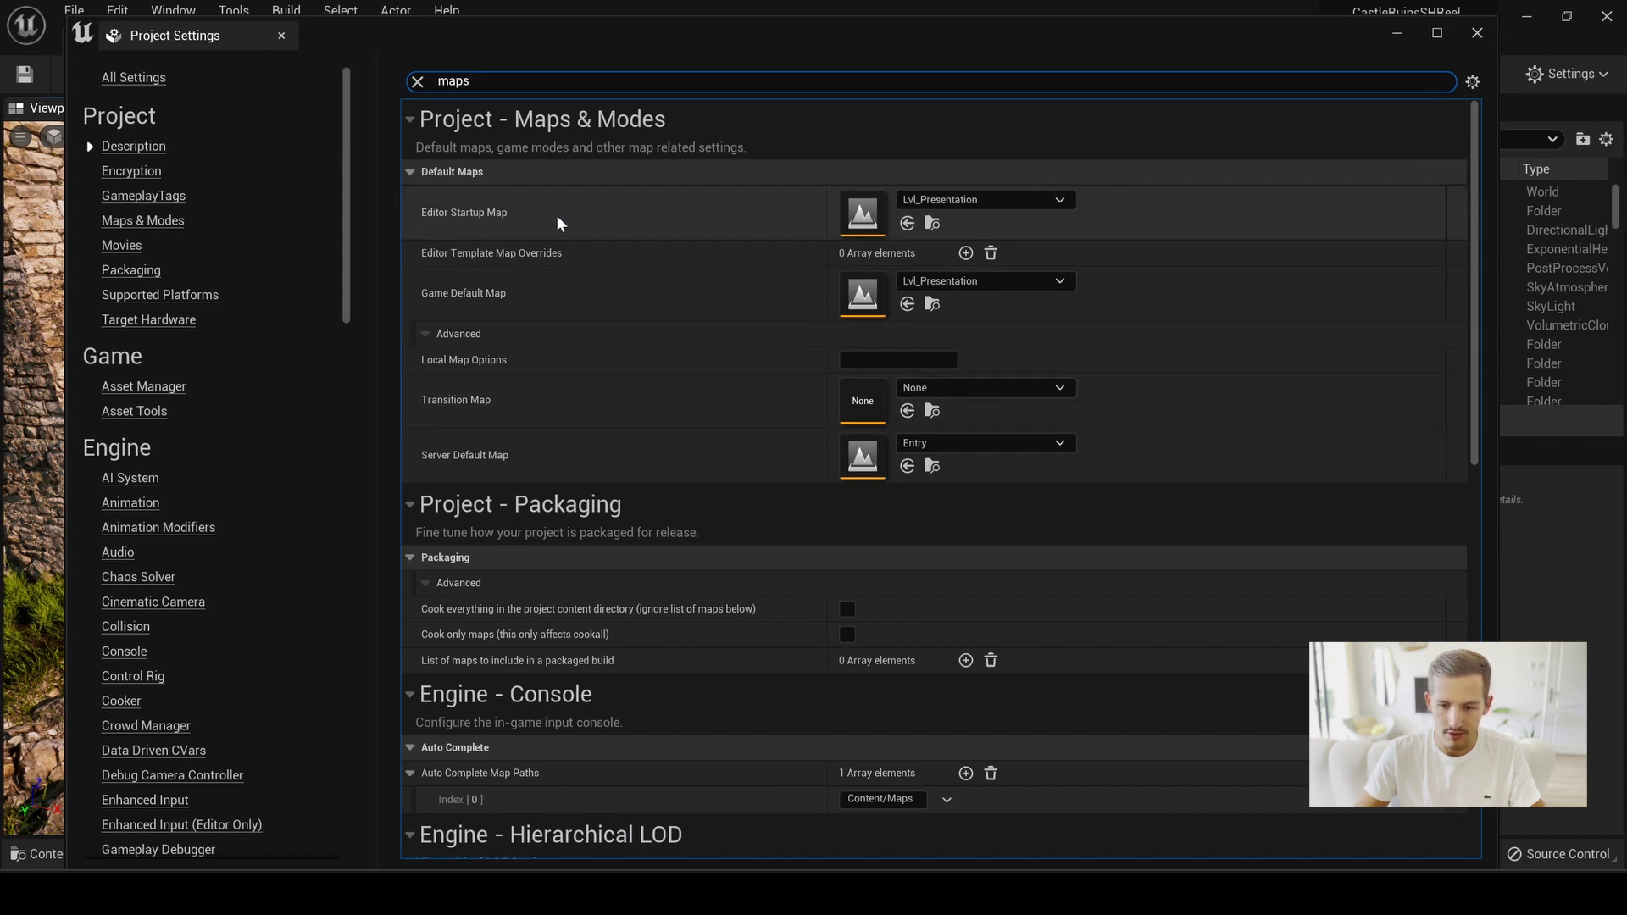
click(986, 203)
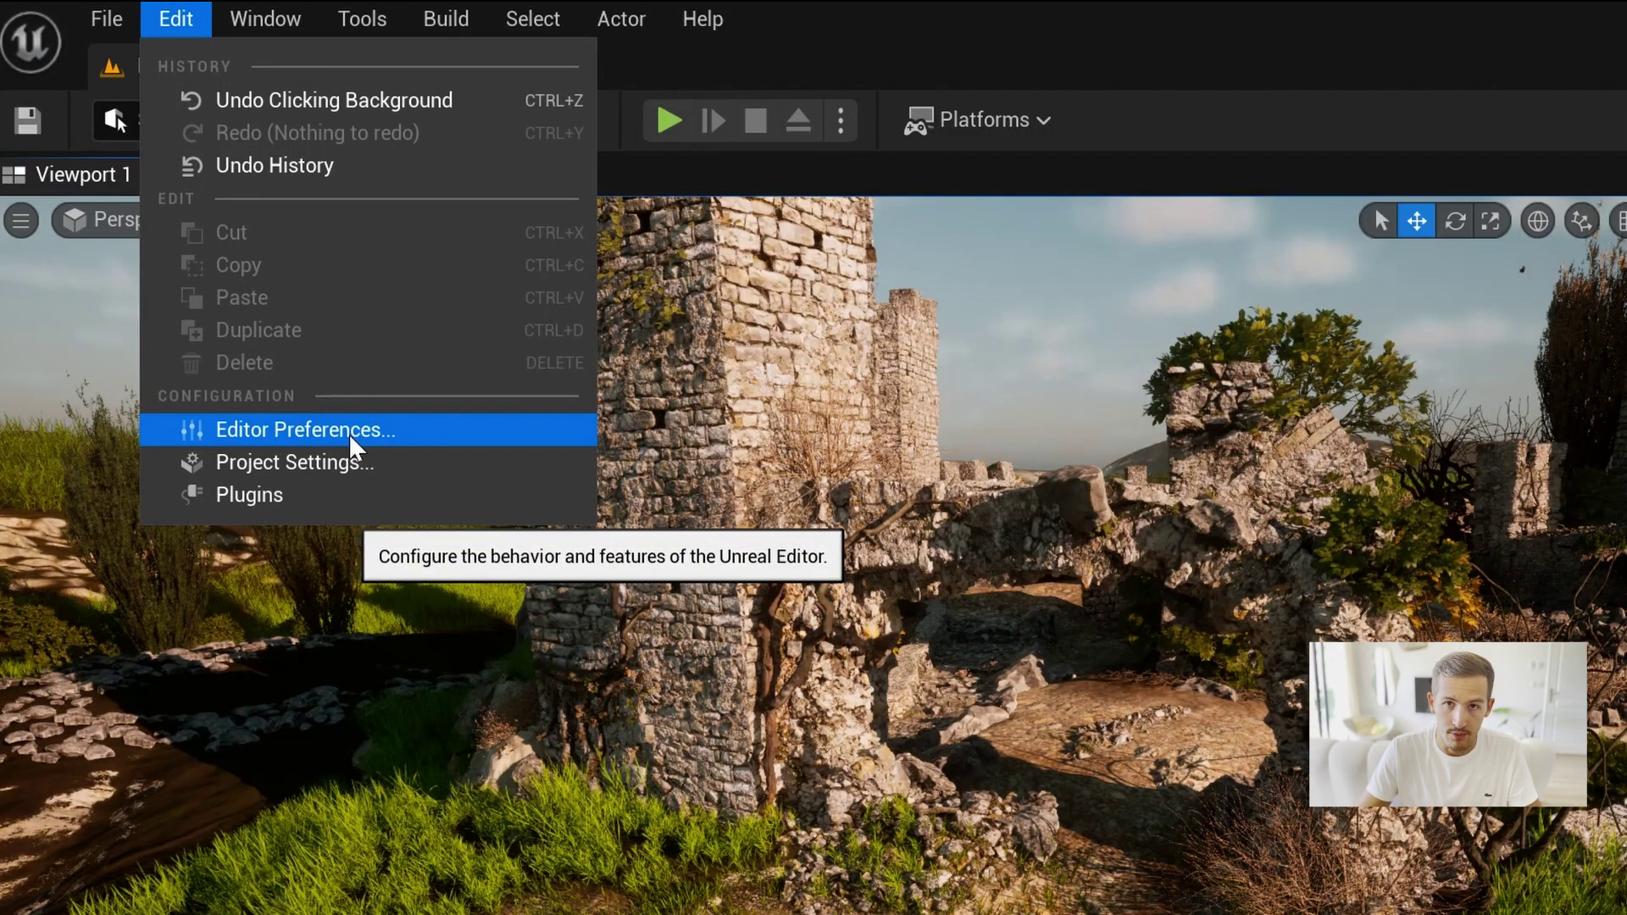
Step: Show Editor Preferences filtered to Look and Feel, with the window narrowed and moved beside the viewport
click(349, 433)
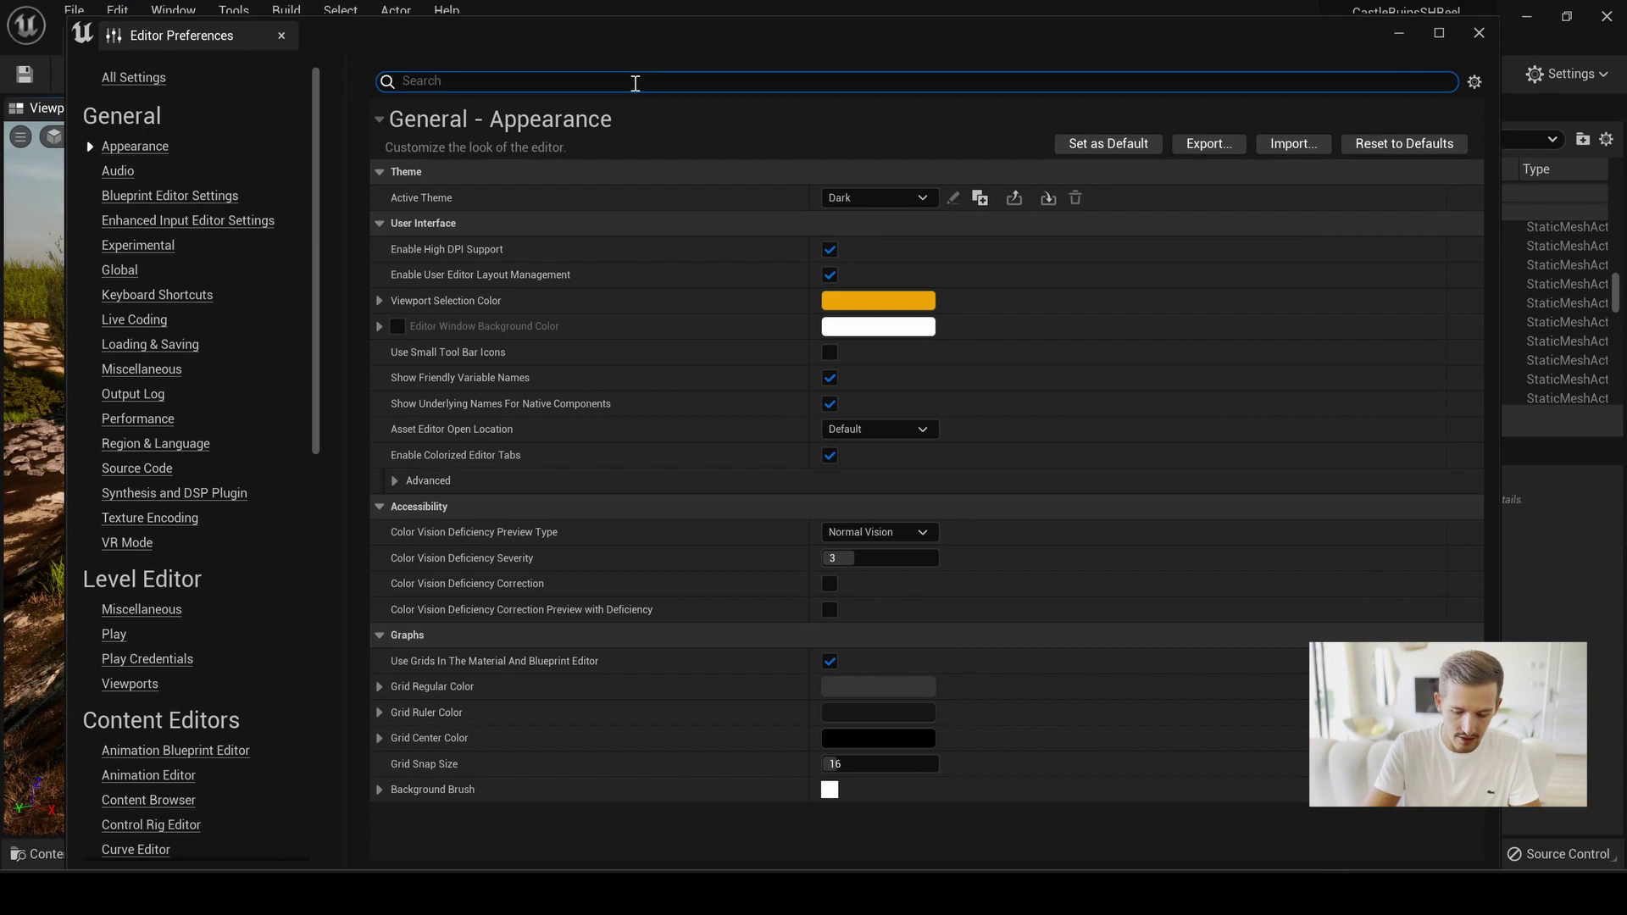
text(lok)
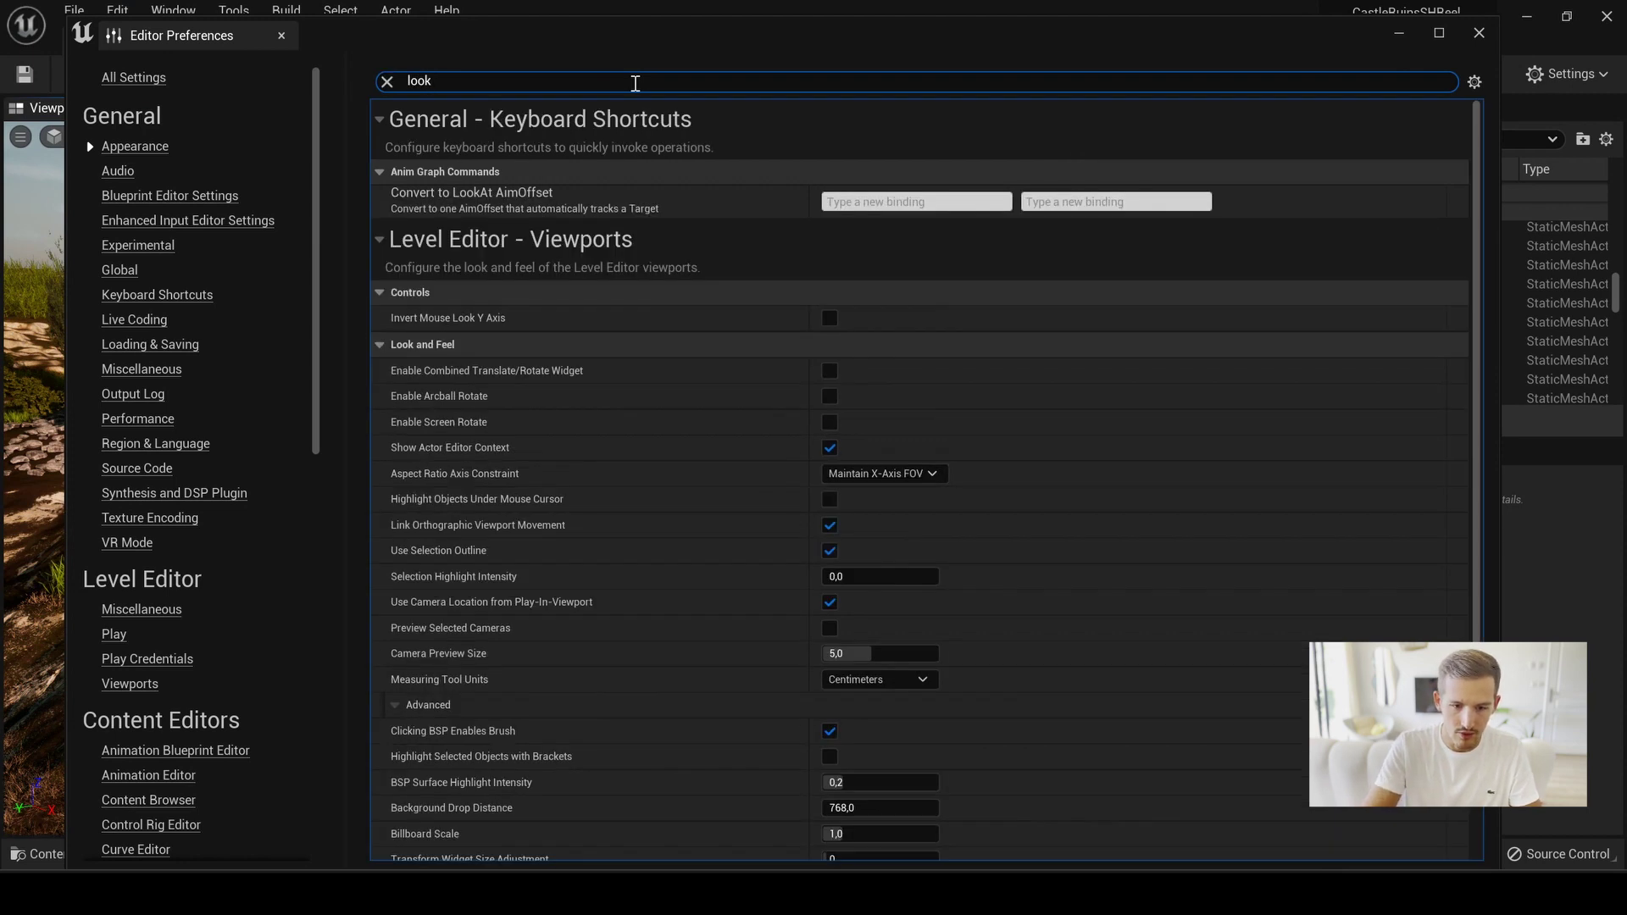
text(eel)
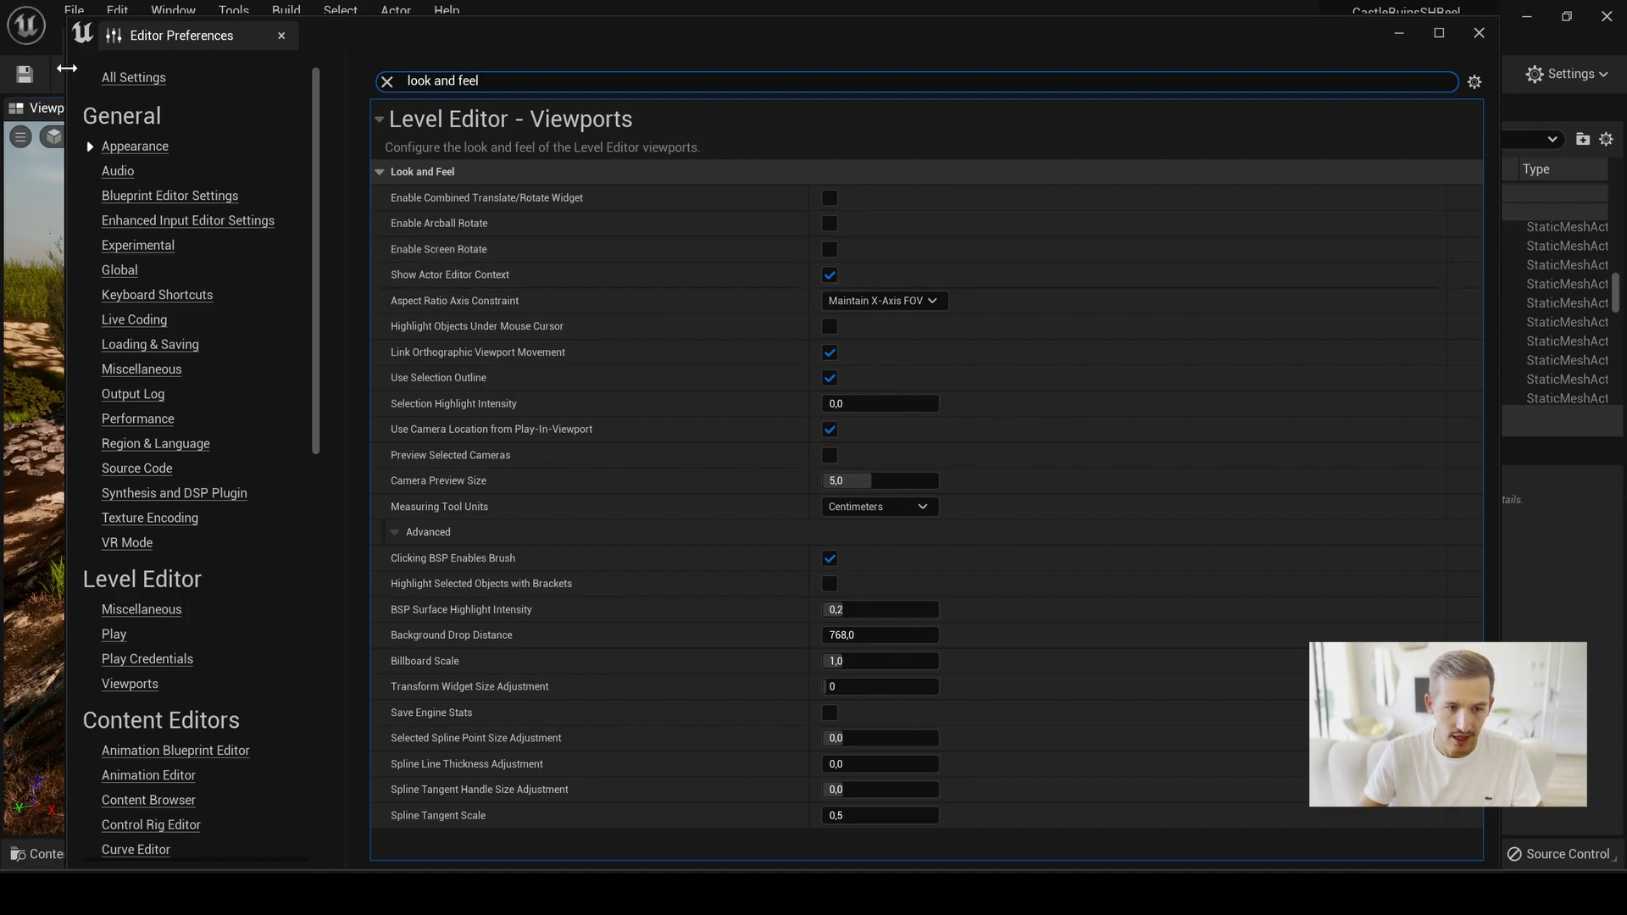
drag(66, 72, 759, 72)
drag(1068, 35, 1248, 60)
right_drag(733, 454, 789, 541)
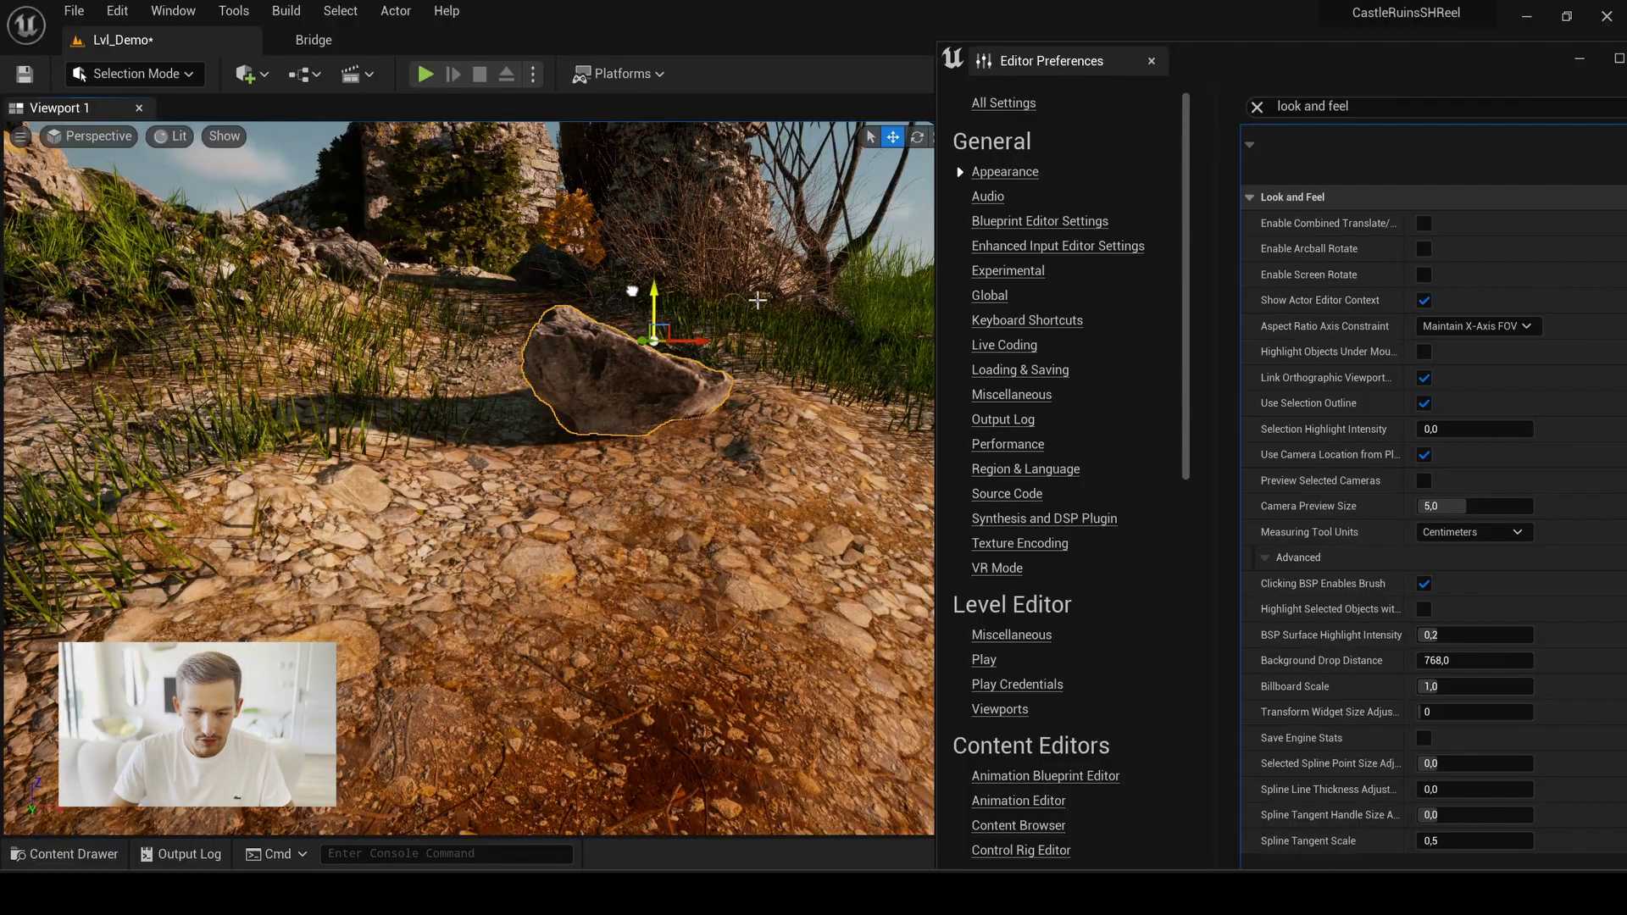
Step: Rotate SM_RockDebris7063 about 40 degrees, then 20 degrees around another axis, with the rotate gizmo
mouse_move(656, 382)
alt+mouse_down()
mouse_move(1310, 79)
mouse_move(1292, 429)
alt+mouse_up()
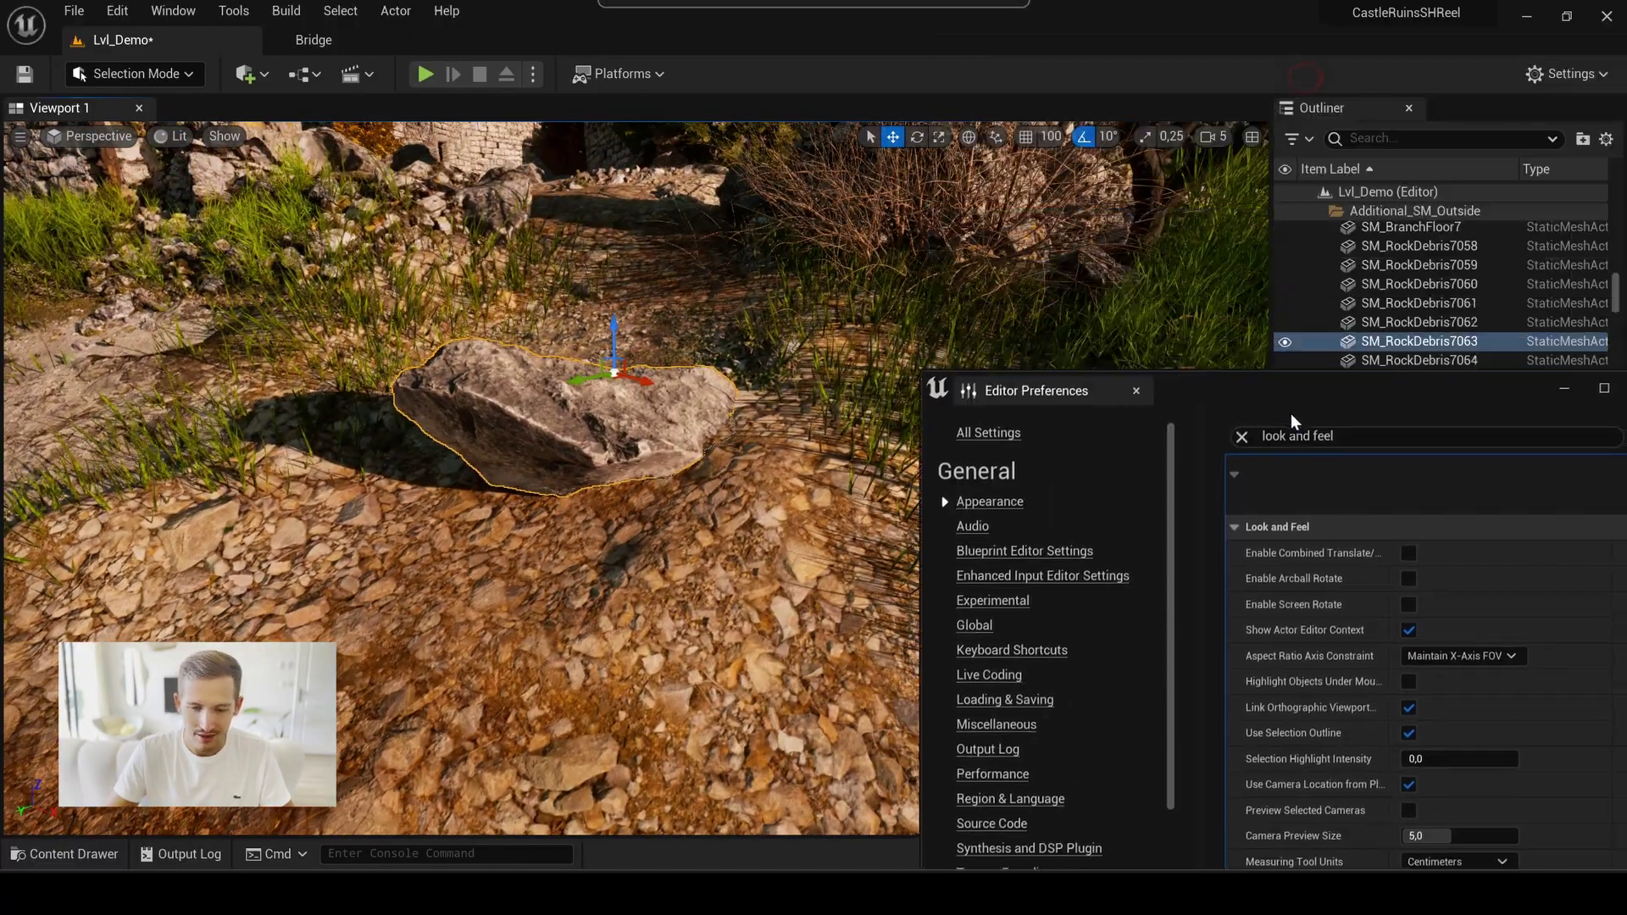
key(e)
scroll(579, 332, up, 5)
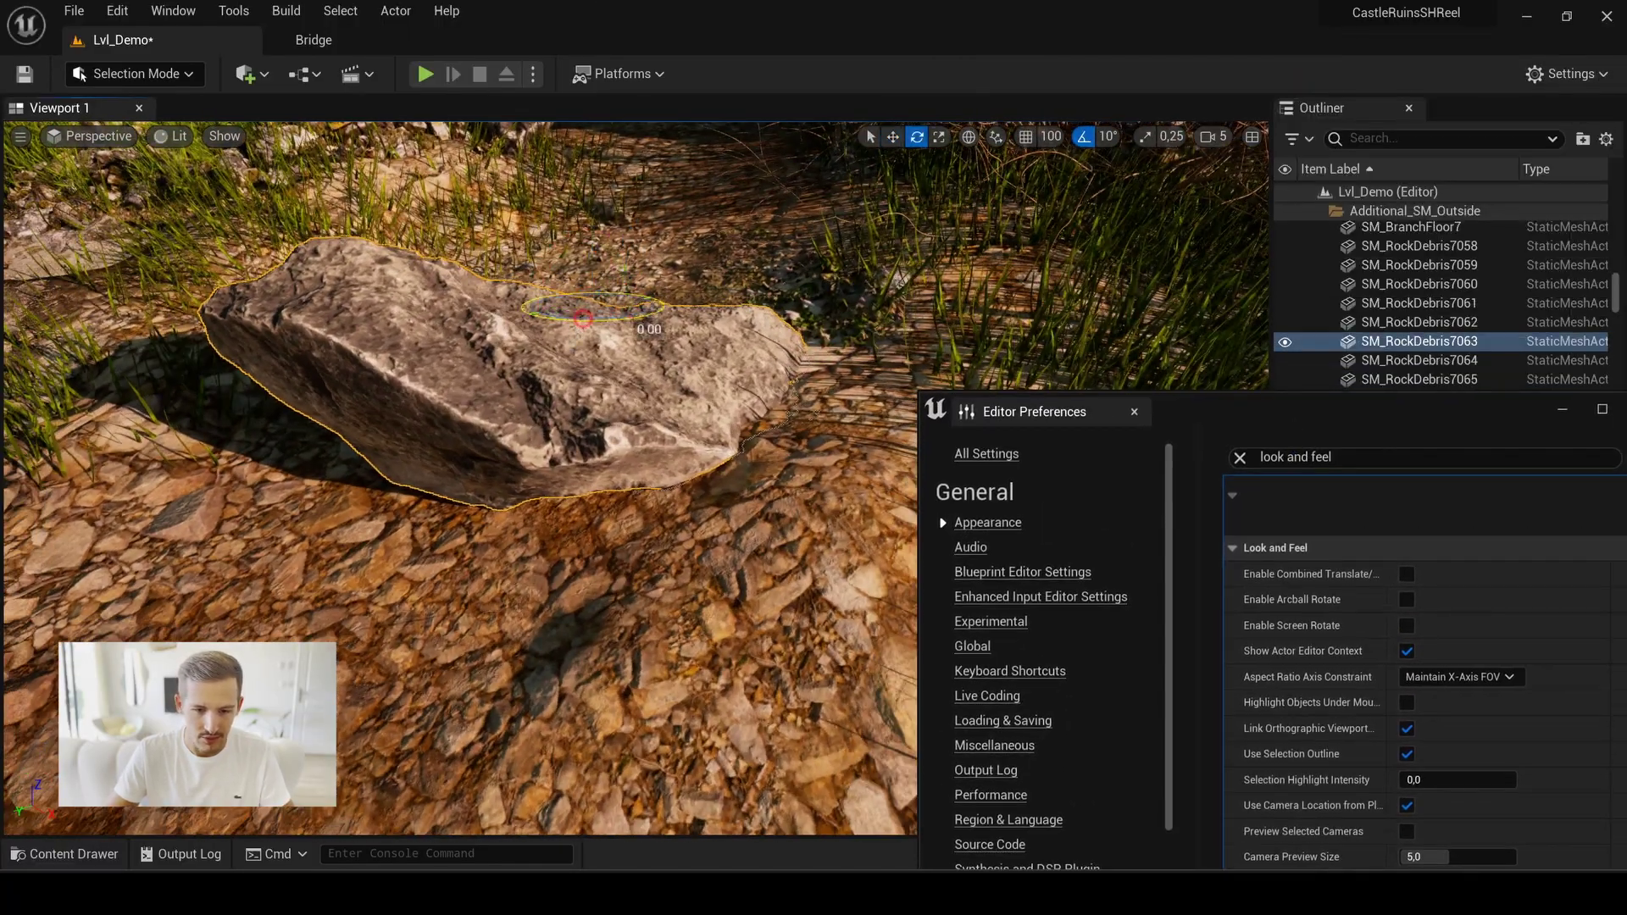
drag(582, 317, 654, 309)
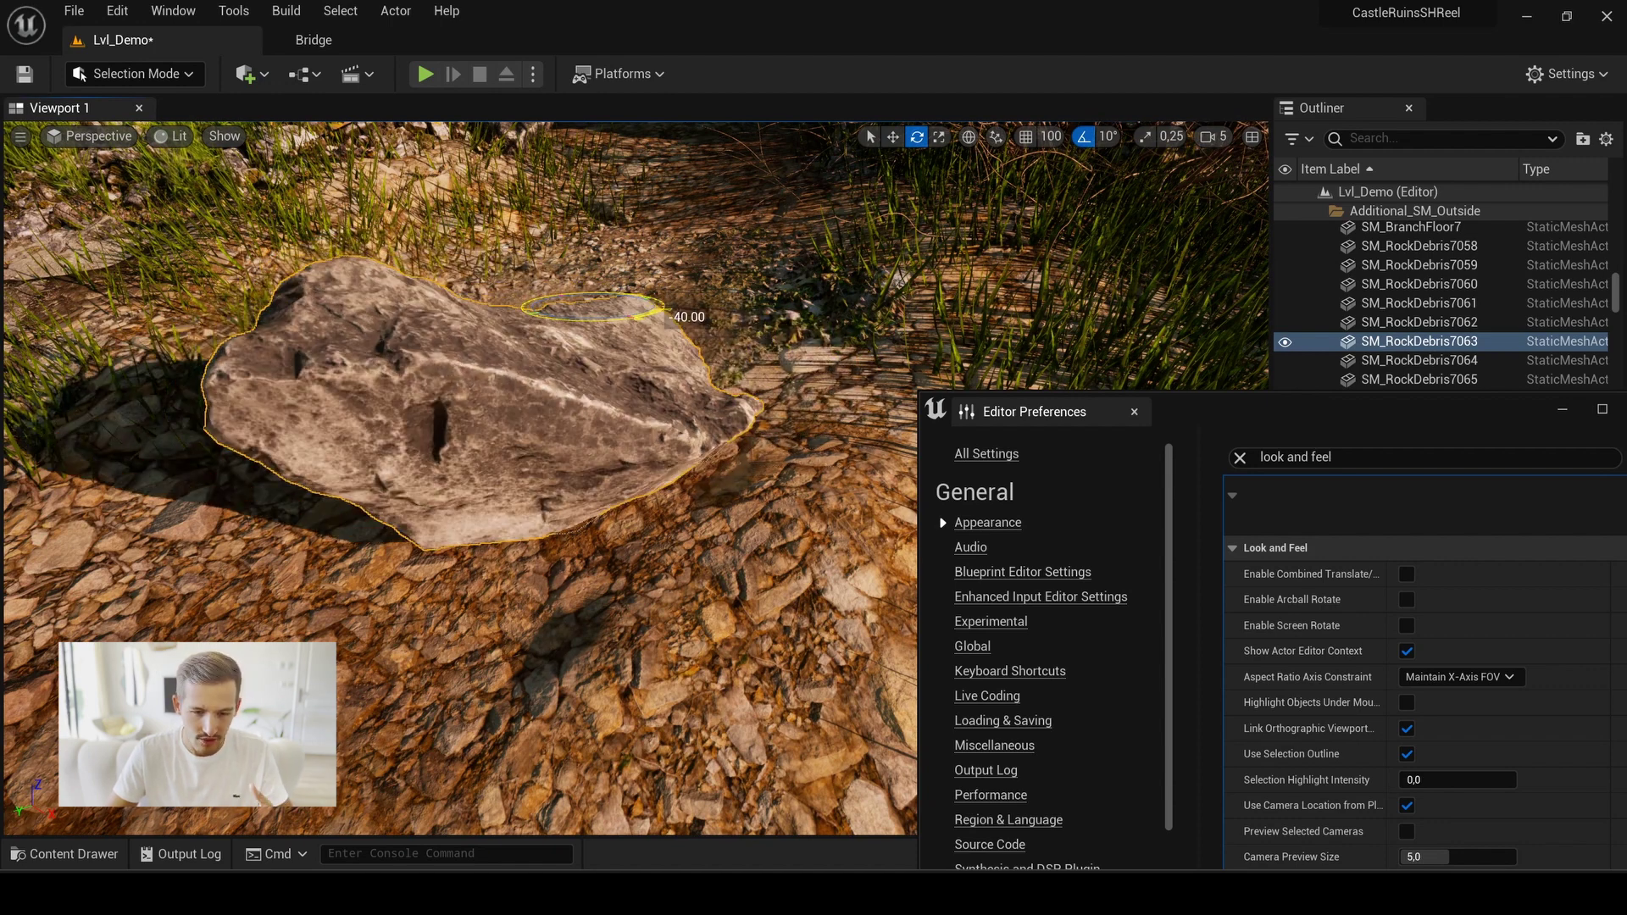
drag(550, 253, 589, 235)
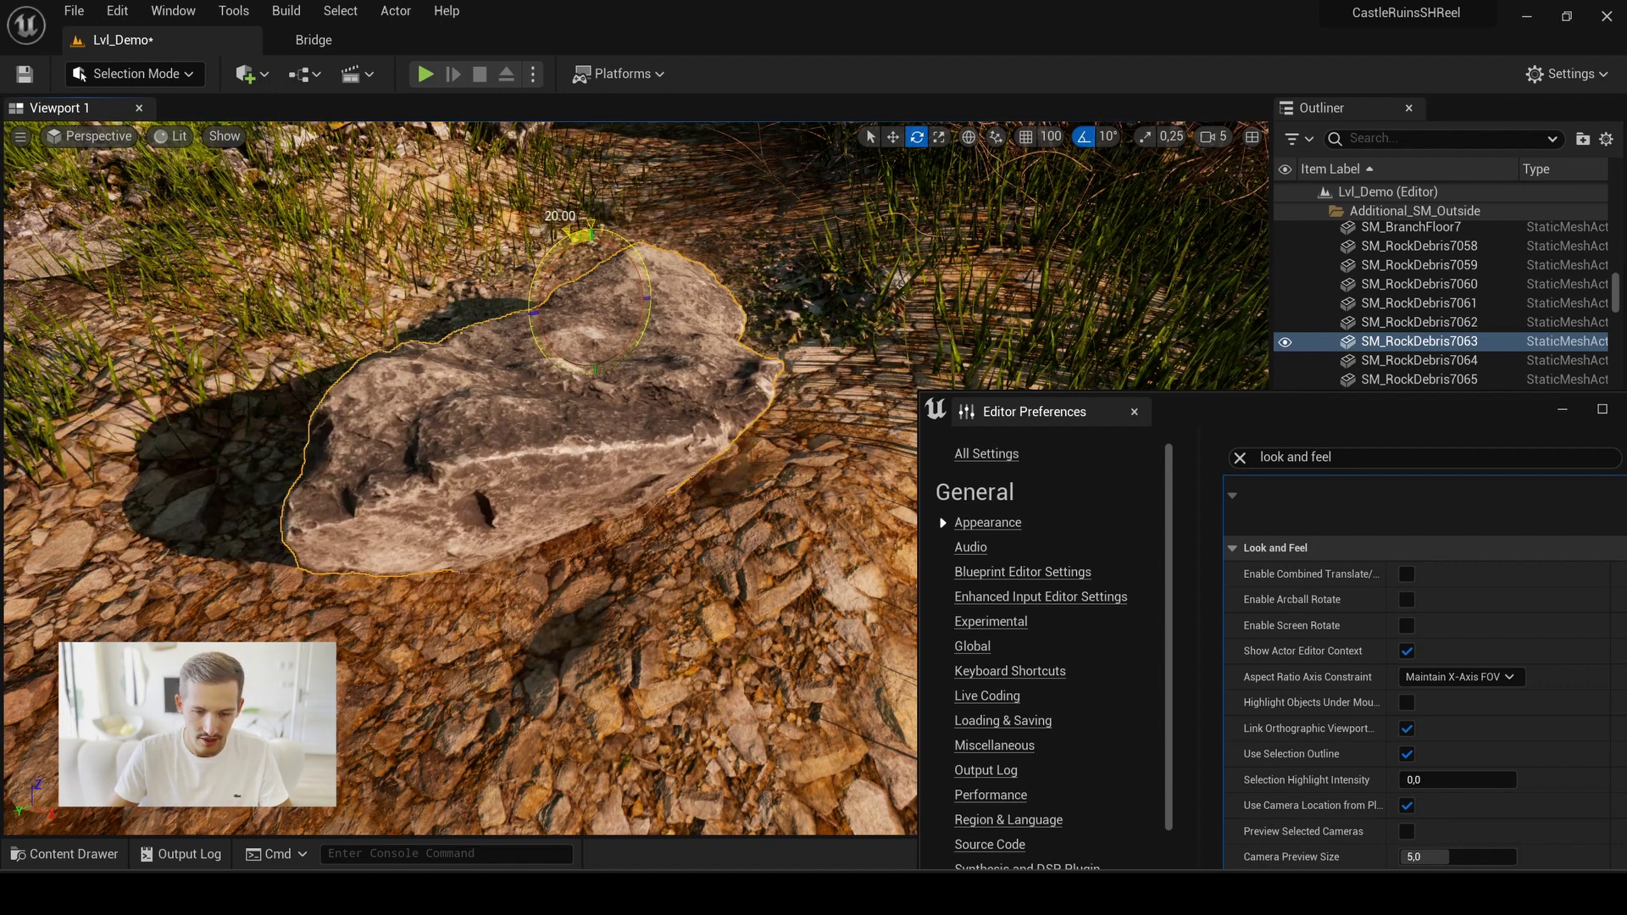
scroll(516, 544, down, 4)
scroll(517, 544, down, 1)
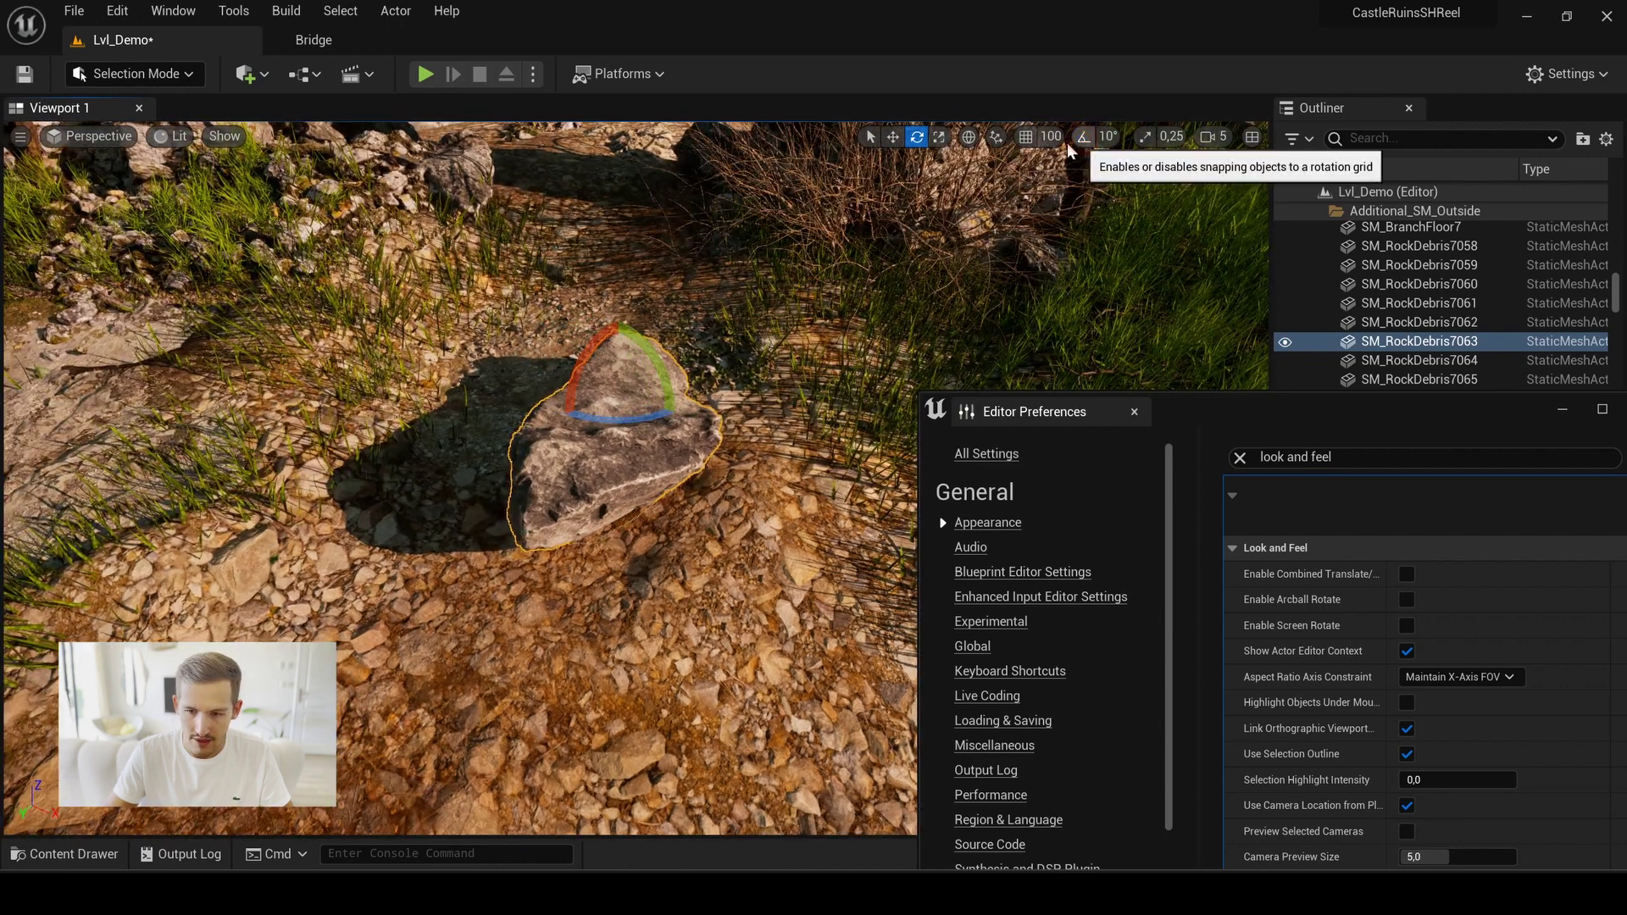
Step: Toggle grid and rotation snapping in the viewport toolbar, and shift the preferences window up-left
click(1025, 136)
click(1148, 136)
click(1084, 136)
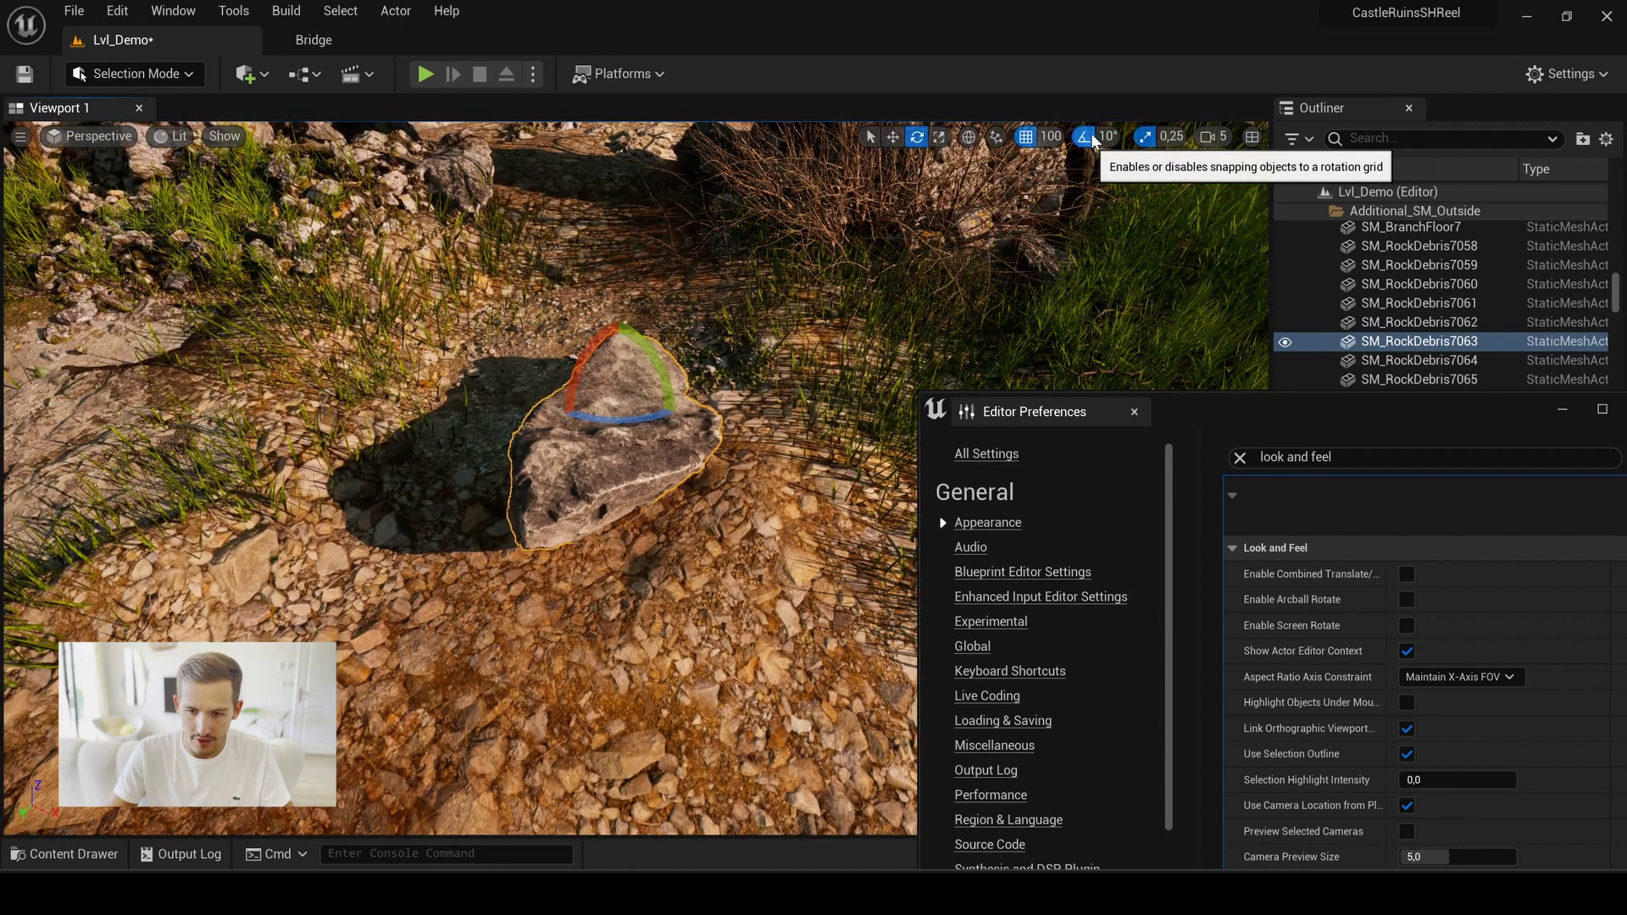
scroll(819, 318, up, 5)
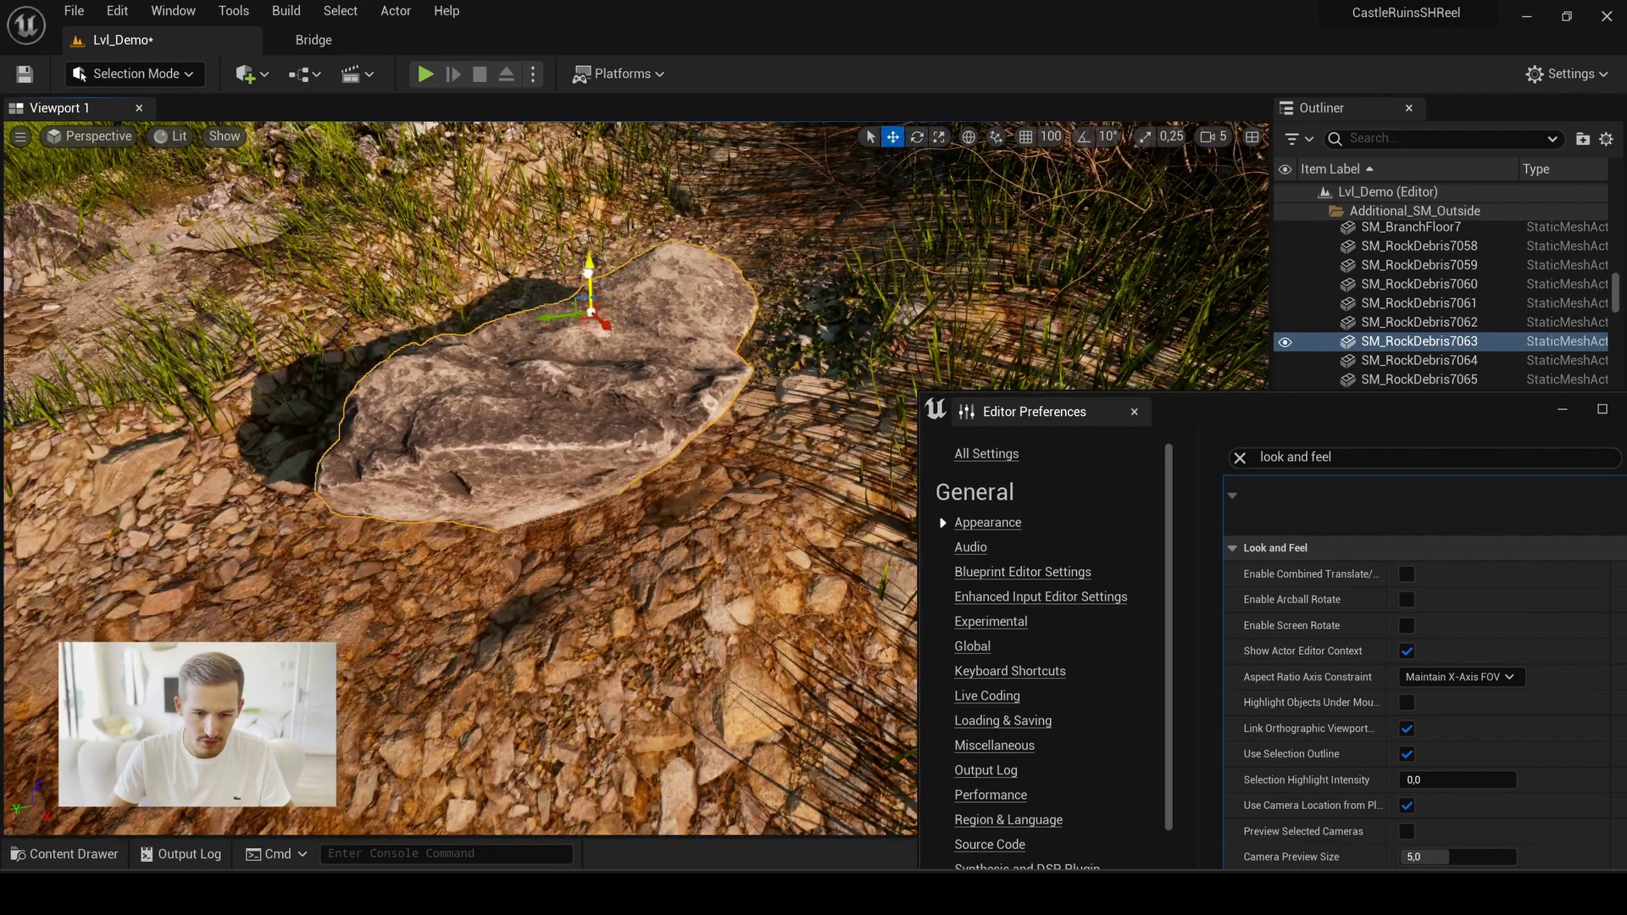
drag(1307, 402, 1254, 303)
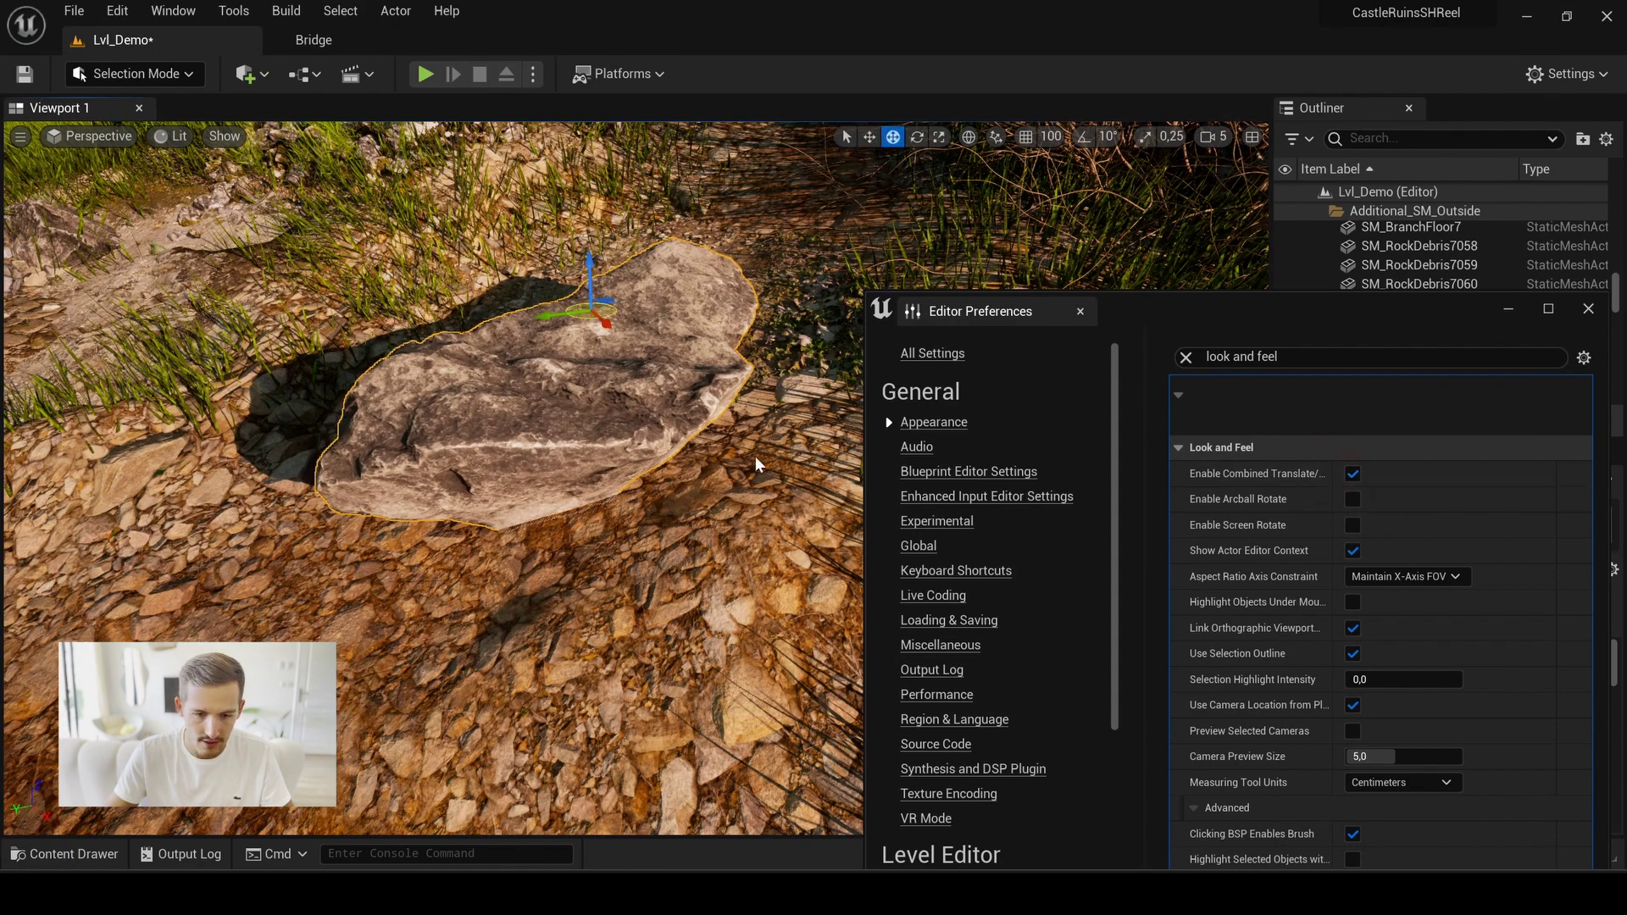
Step: Orbit around the rock and frame it with F to inspect the combined move-and-rotate gizmo
right_drag(755, 465, 755, 465)
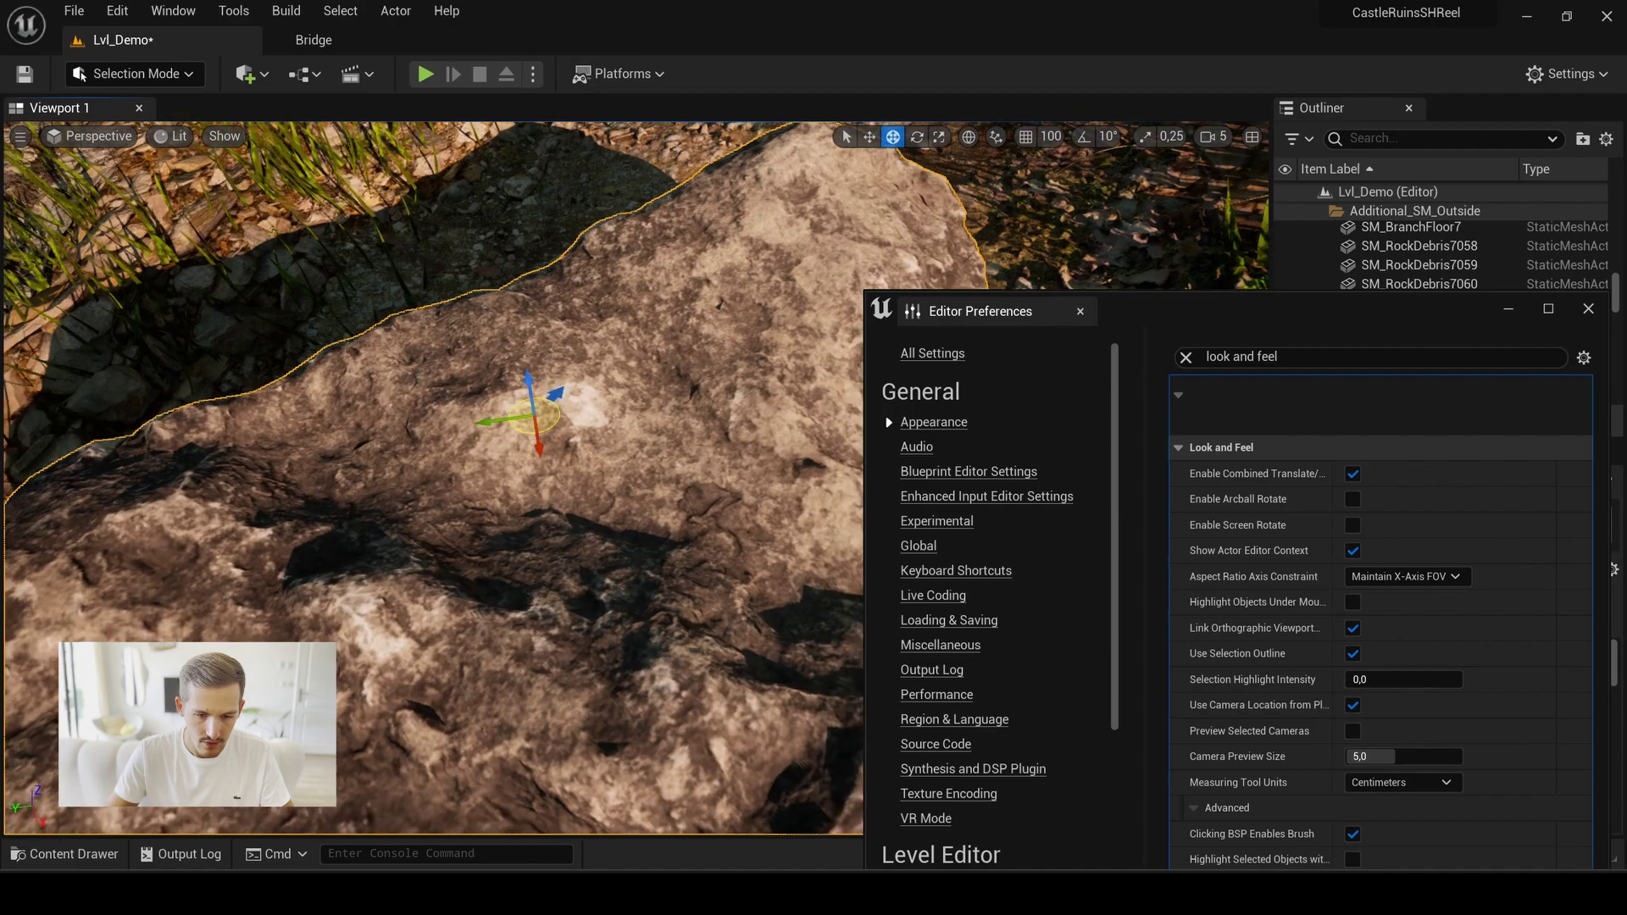
mouse_move(755, 464)
right_down()
mouse_move(620, 464)
mouse_move(455, 399)
mouse_move(488, 392)
right_up()
mouse_move(524, 399)
alt+mouse_down()
mouse_move(417, 469)
mouse_move(619, 371)
alt+mouse_up()
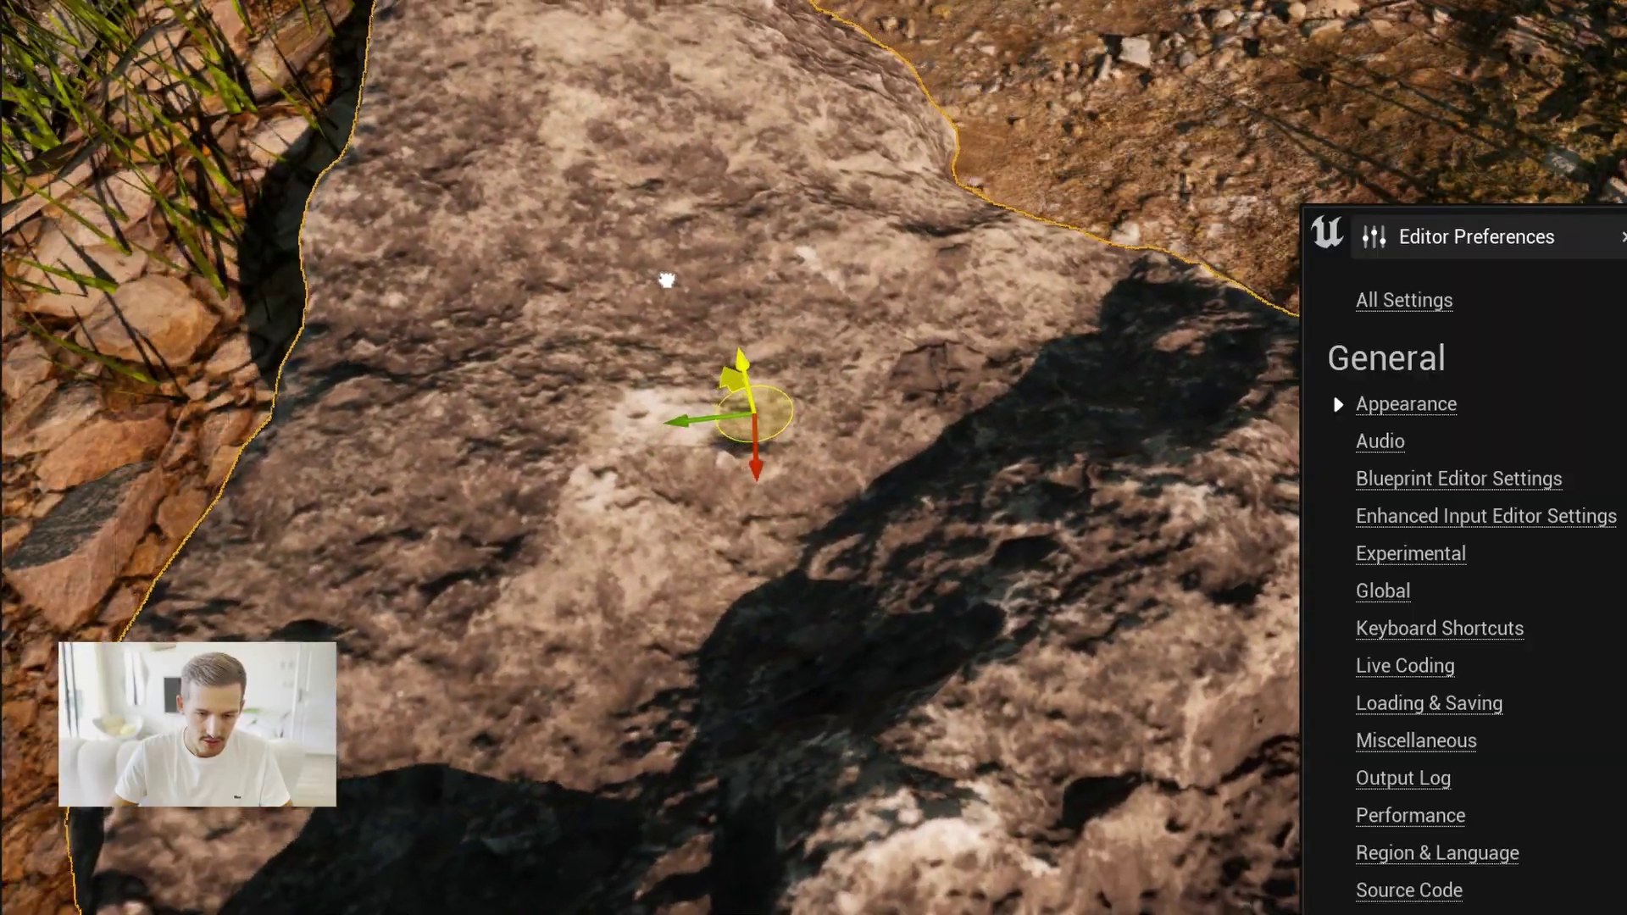
alt+drag(931, 325, 670, 276)
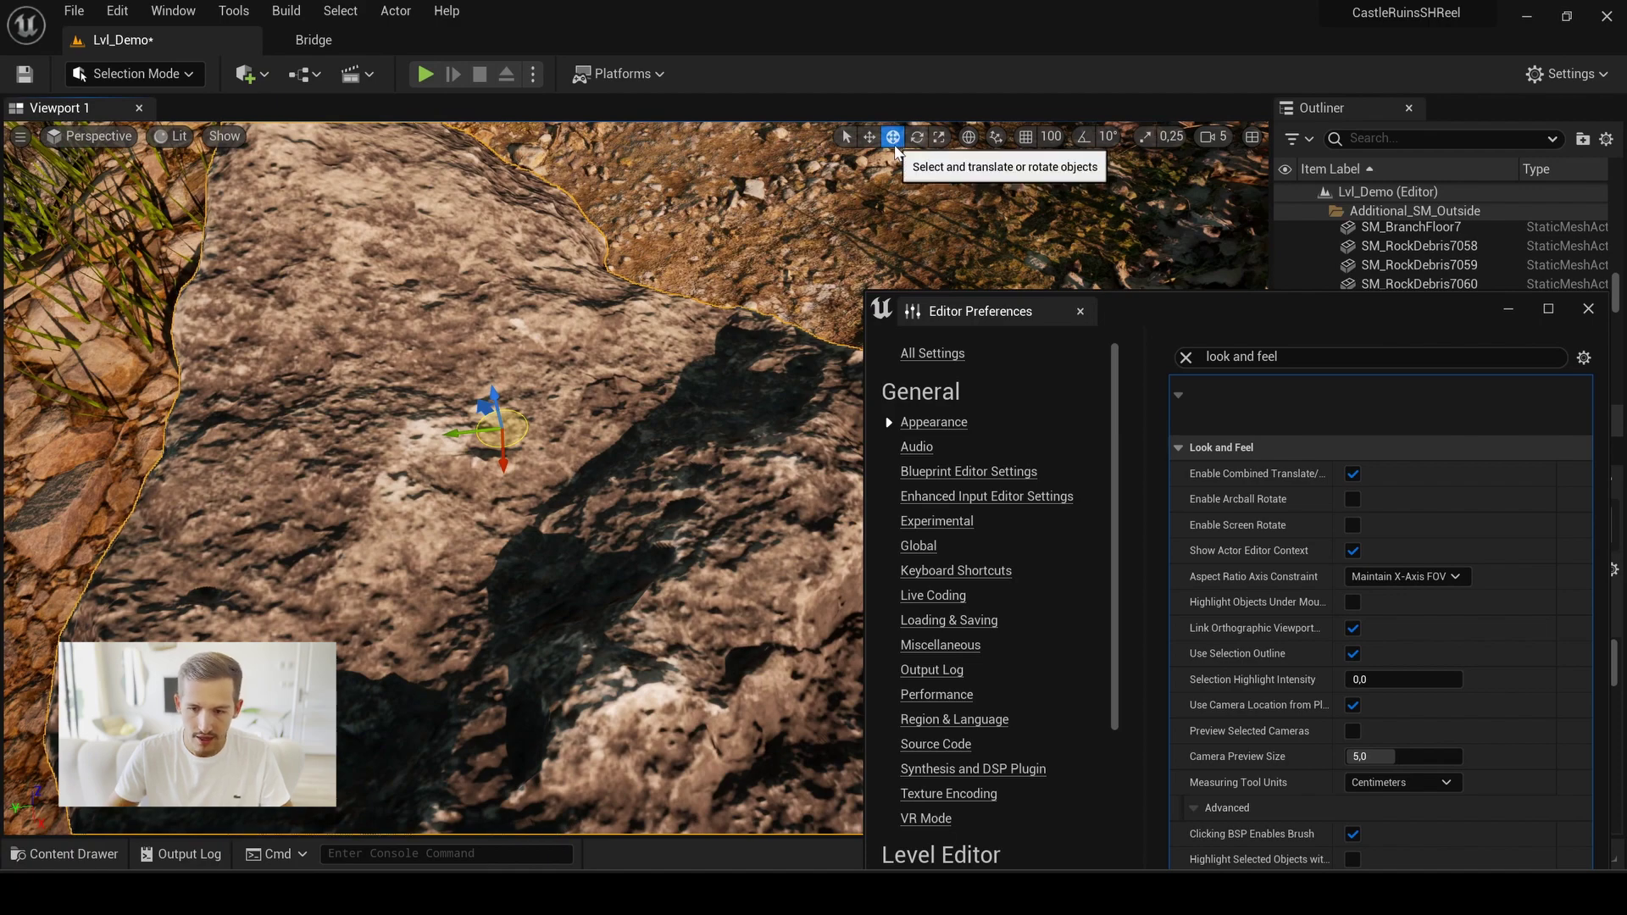
key(f)
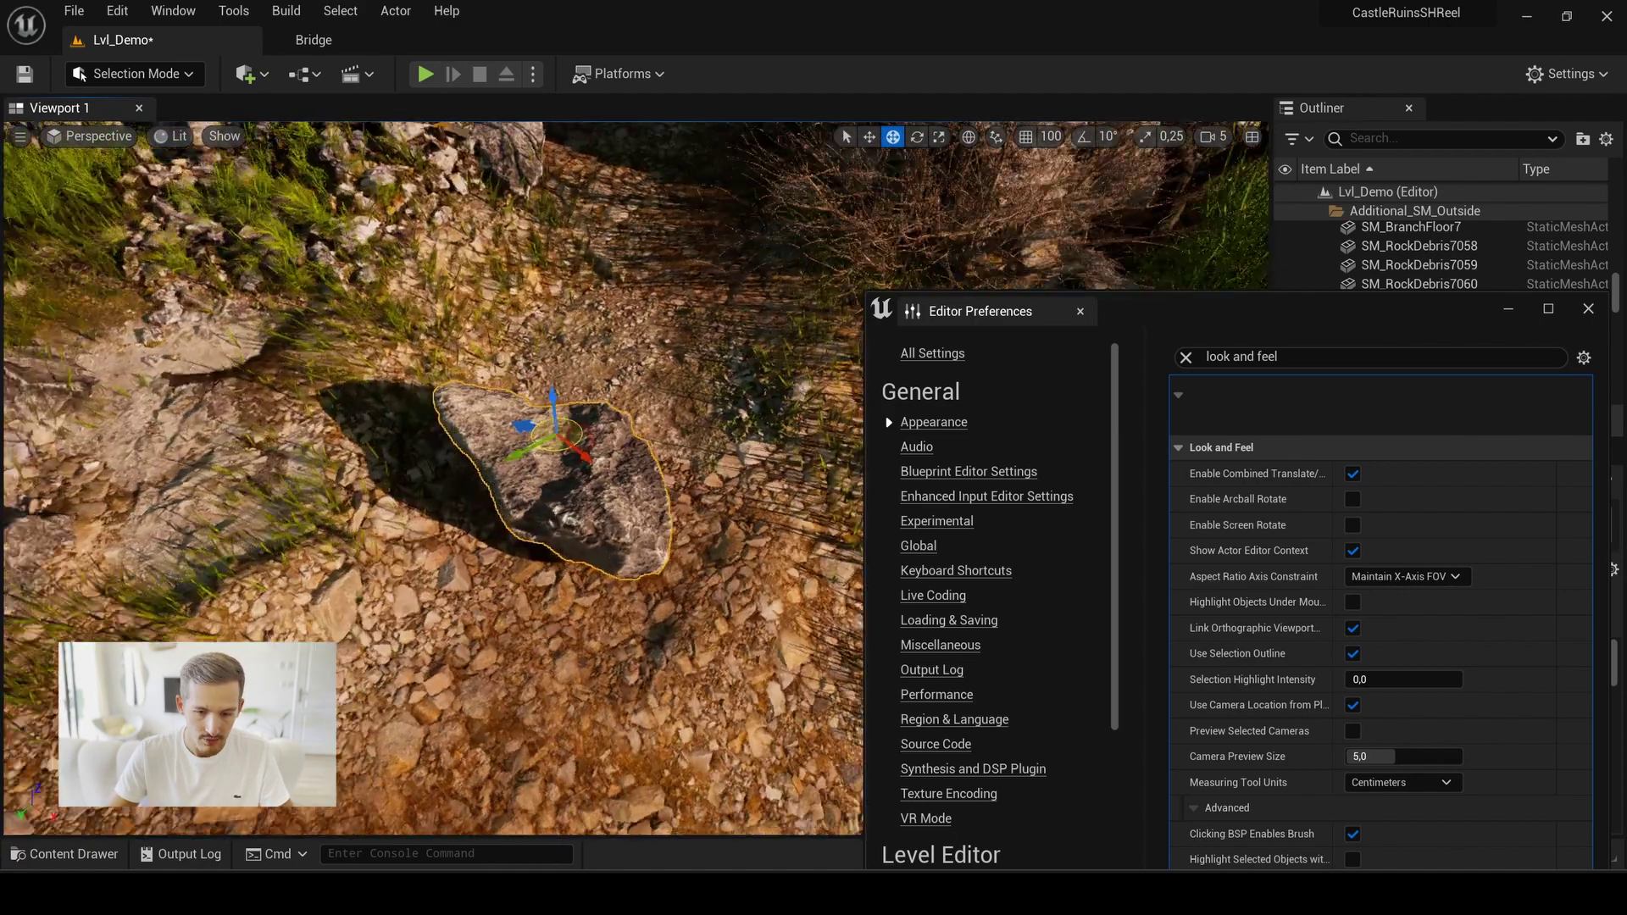
alt+drag(534, 446, 568, 435)
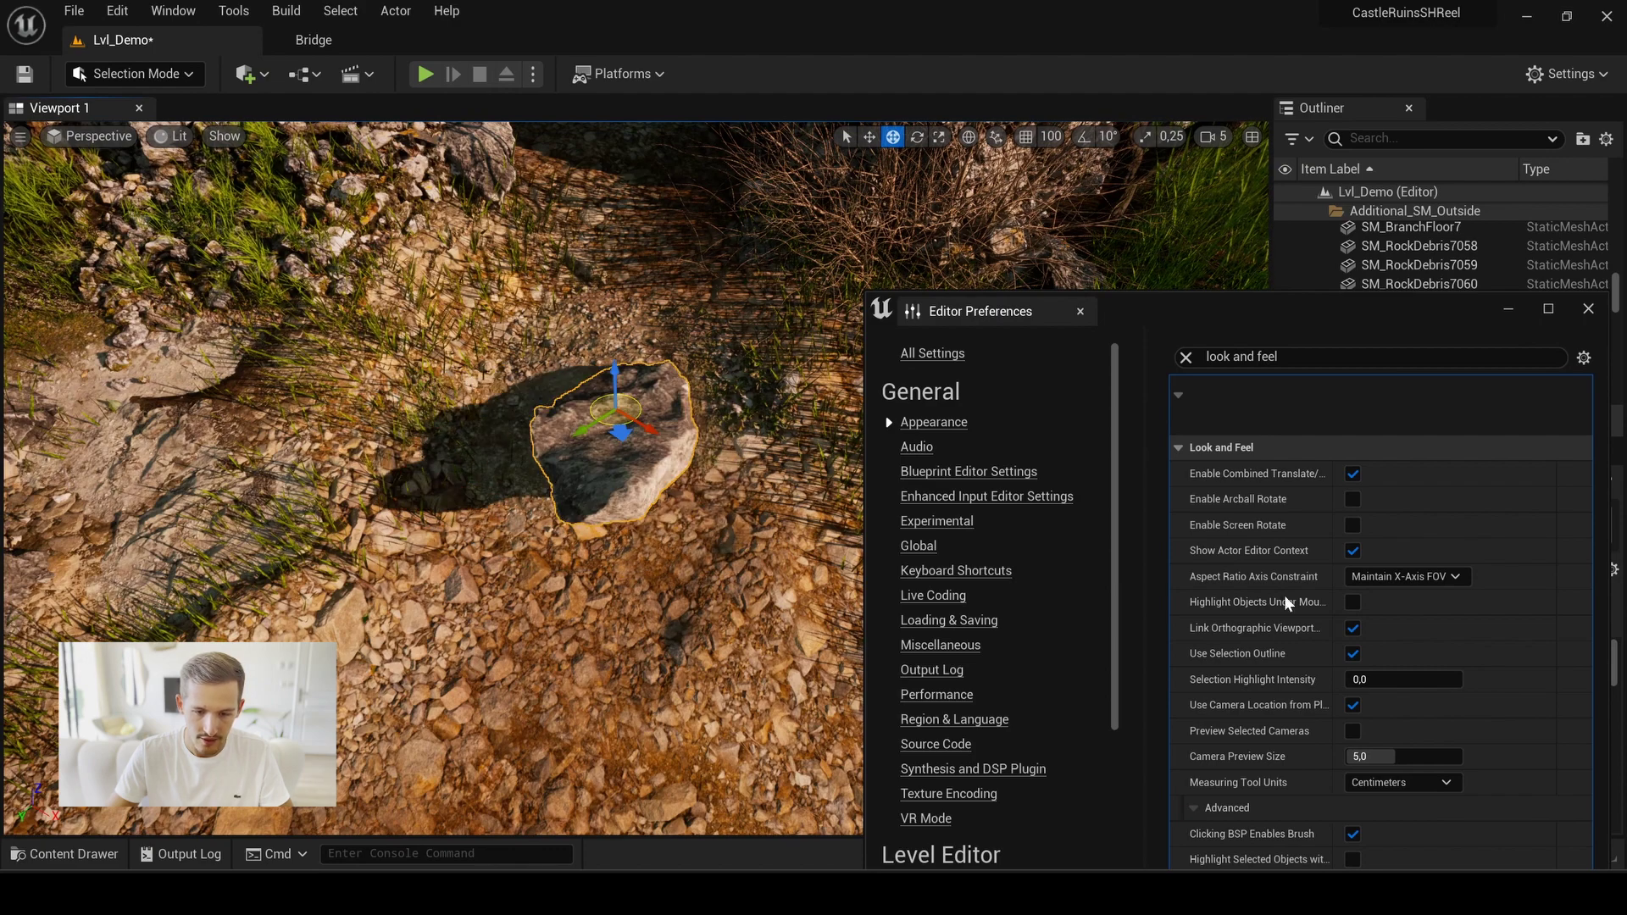
Step: Turn off the combined translate/rotate gizmo and orbit closer around the rock
click(1353, 473)
scroll(616, 461, up, 3)
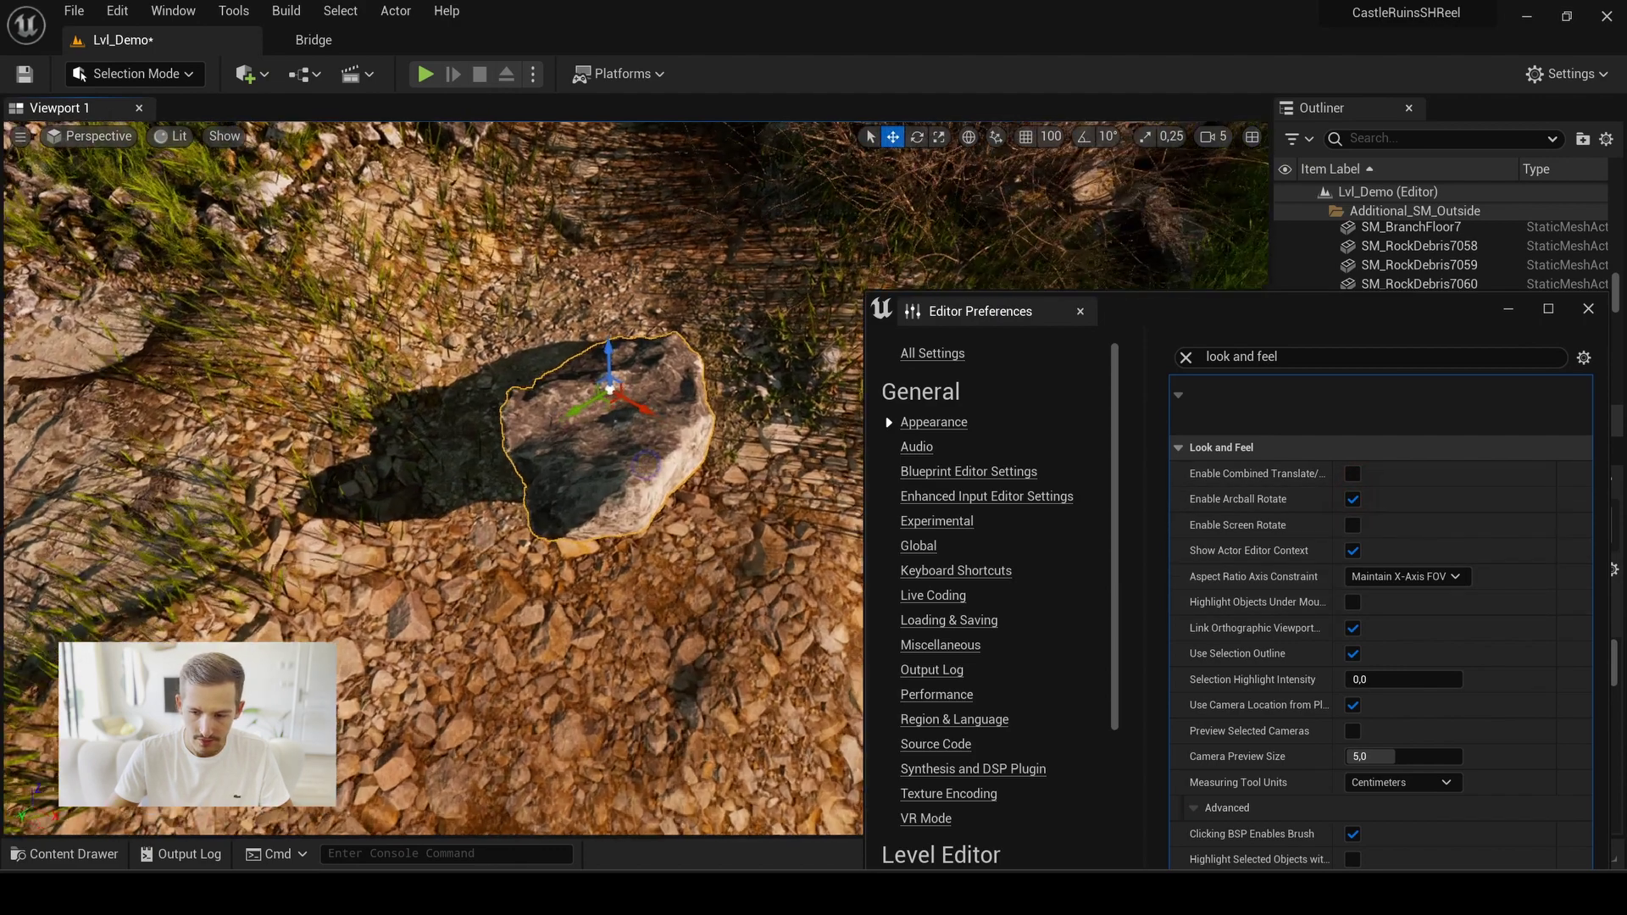
mouse_move(617, 462)
alt+mouse_down()
mouse_move(605, 437)
mouse_move(726, 462)
mouse_move(586, 546)
alt+mouse_up()
mouse_move(724, 593)
alt+mouse_down()
mouse_move(713, 496)
mouse_move(727, 481)
alt+mouse_up()
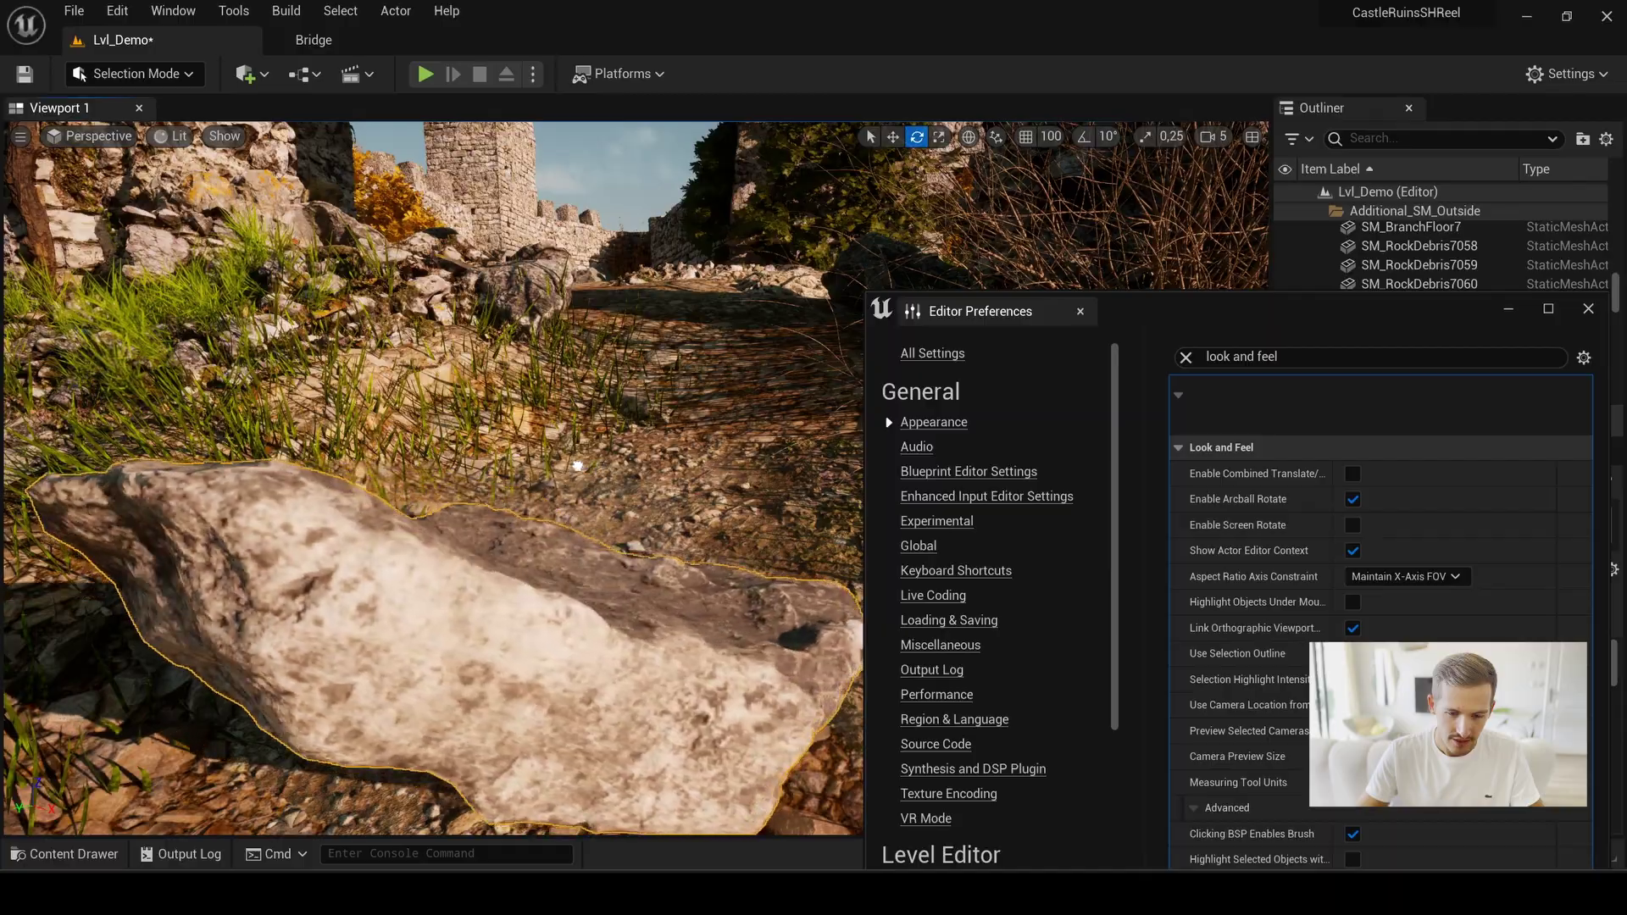
mouse_move(682, 513)
alt+mouse_down()
mouse_move(496, 493)
mouse_move(611, 459)
mouse_move(602, 476)
alt+mouse_up()
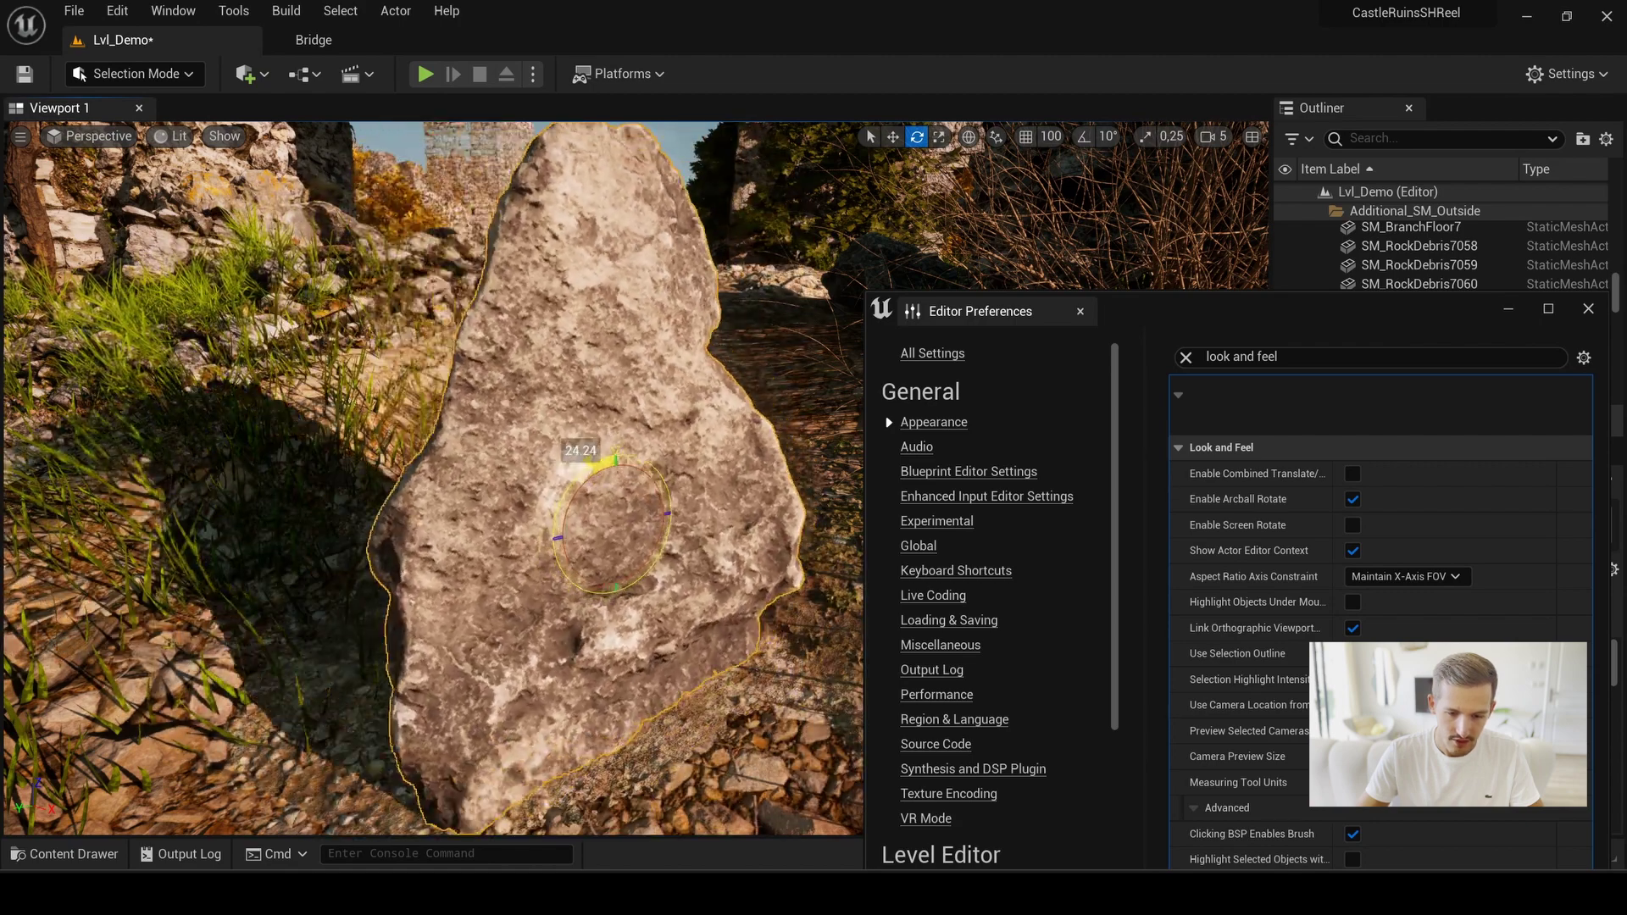
Step: Undo the rock's rotation, spin it with arcball, then disable arcball and rotate it again
key(ctrl+z)
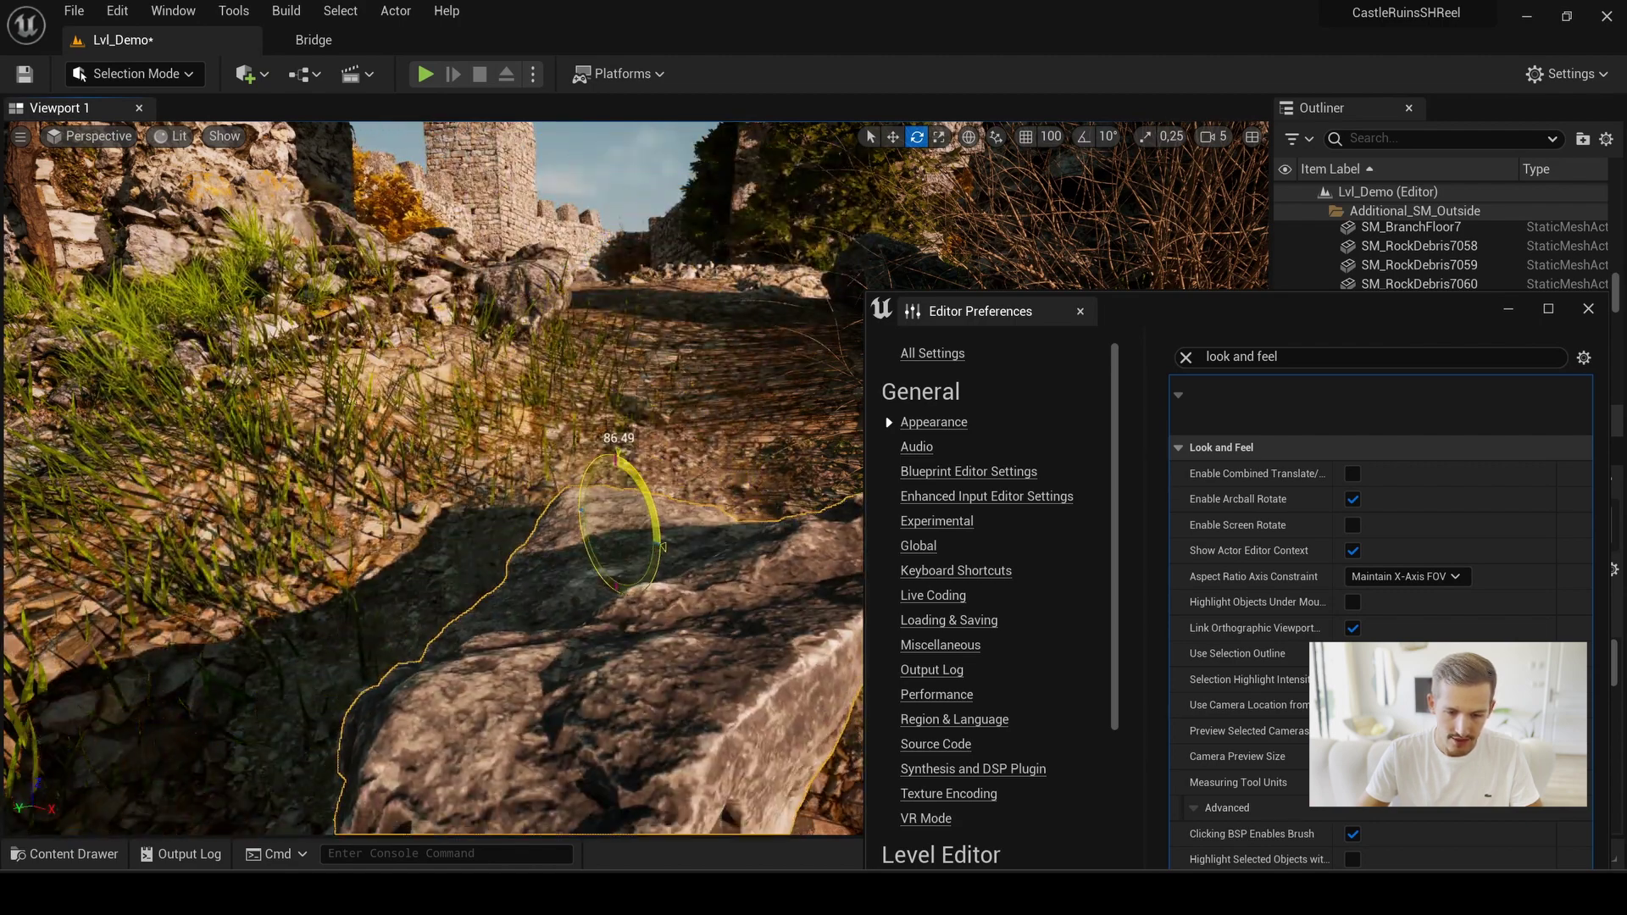
drag(575, 517, 589, 483)
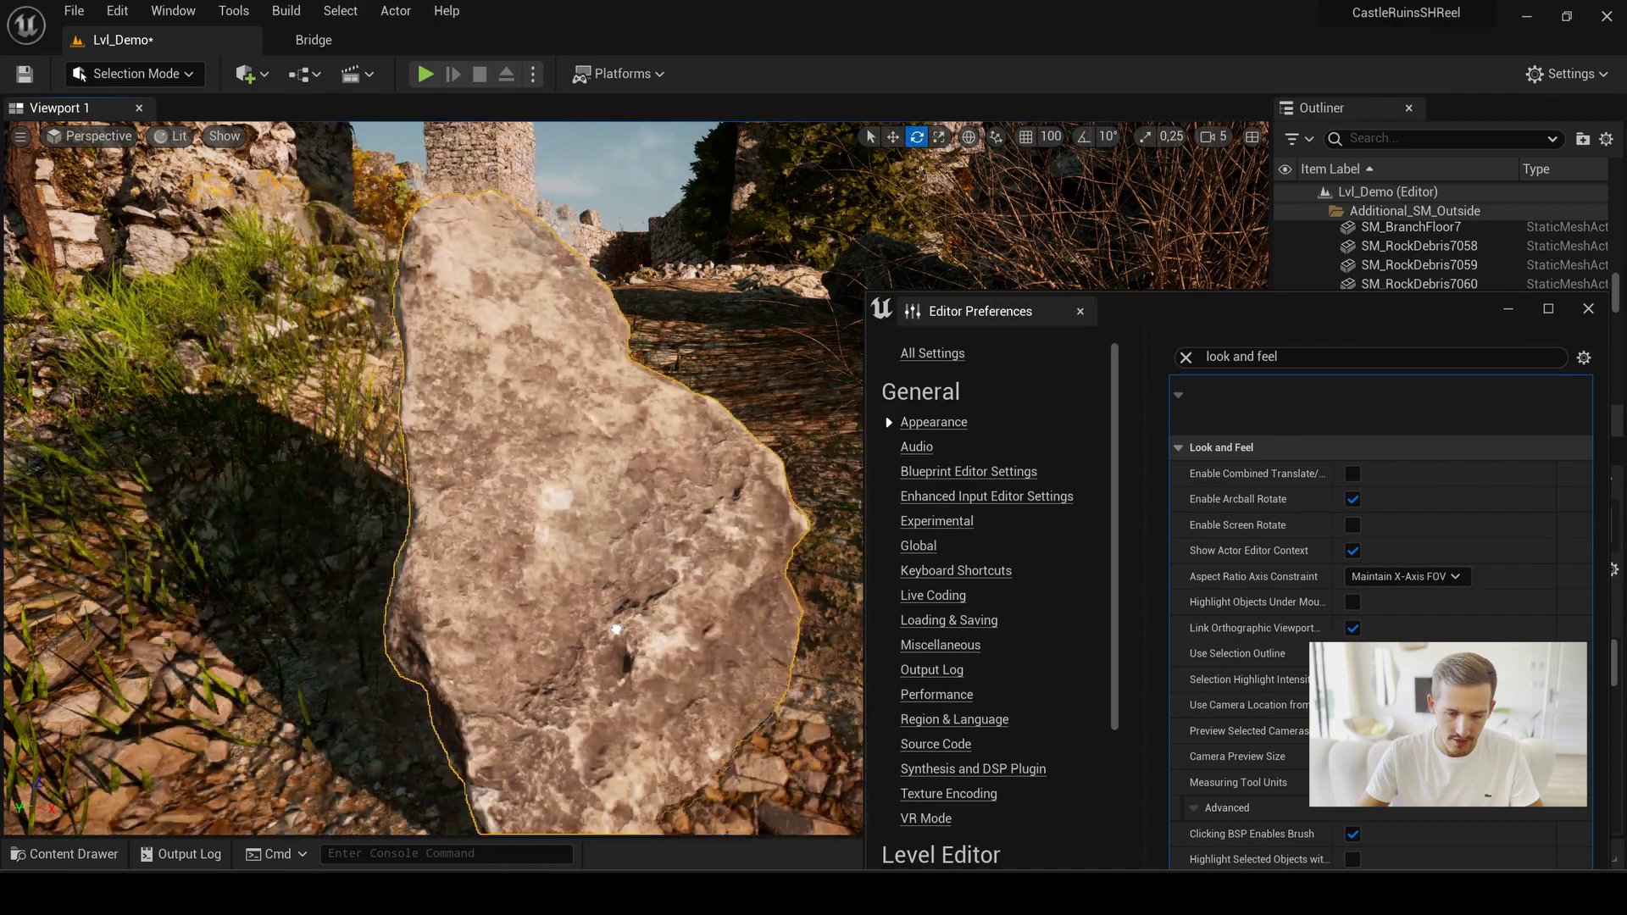
click(1353, 500)
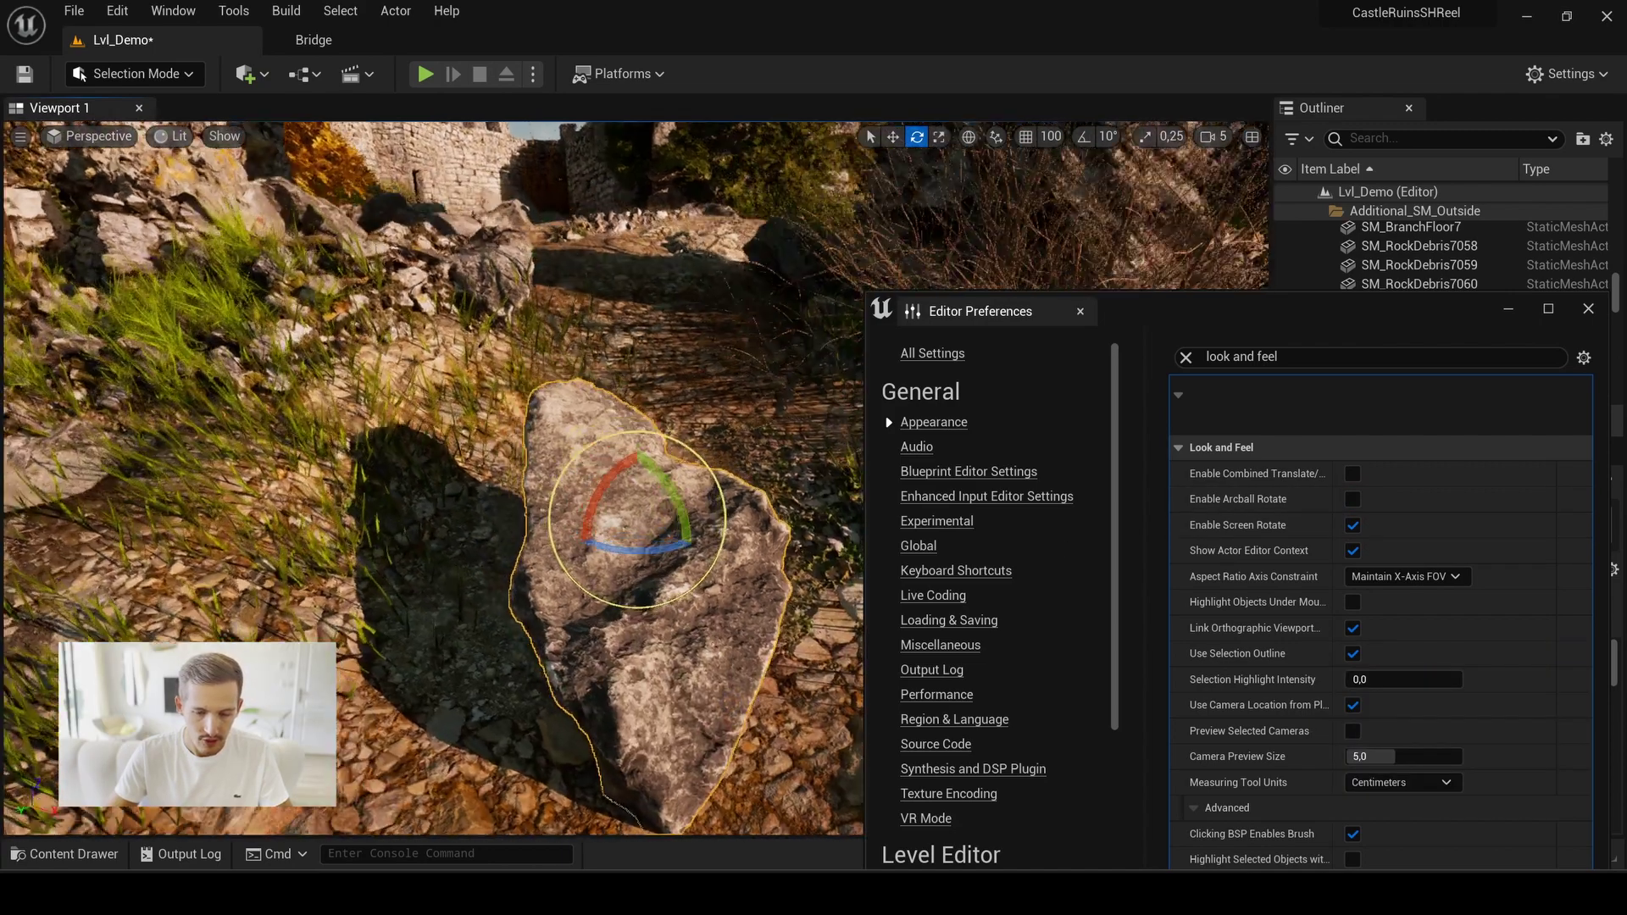
right_drag(697, 703, 558, 616)
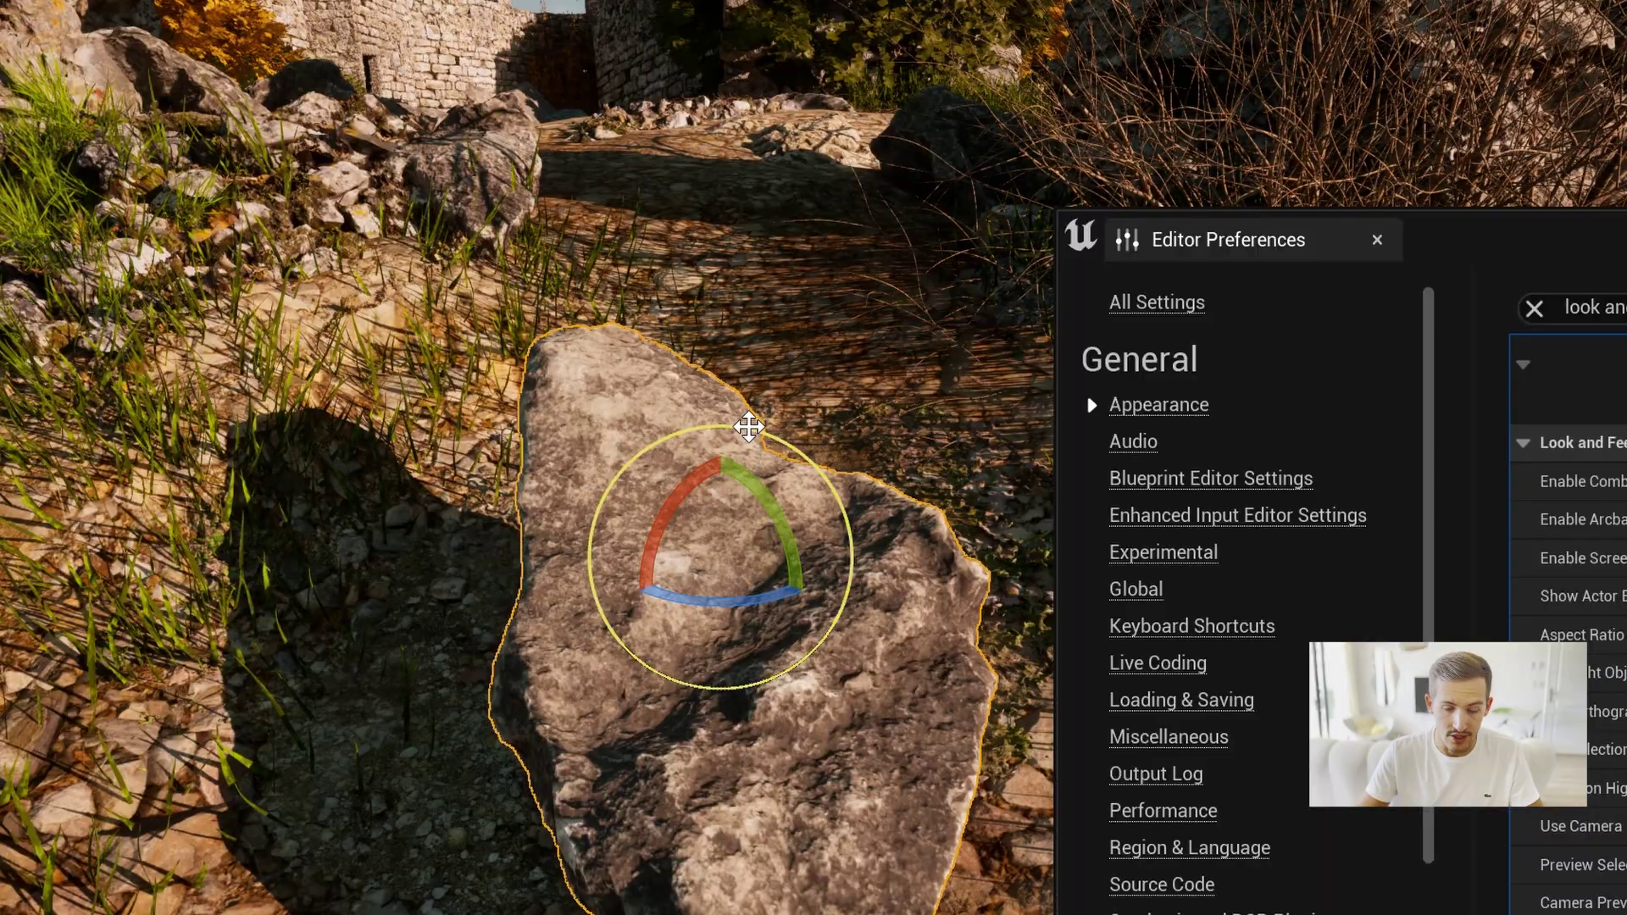
mouse_move(719, 428)
mouse_down()
mouse_move(990, 449)
mouse_move(458, 408)
mouse_up()
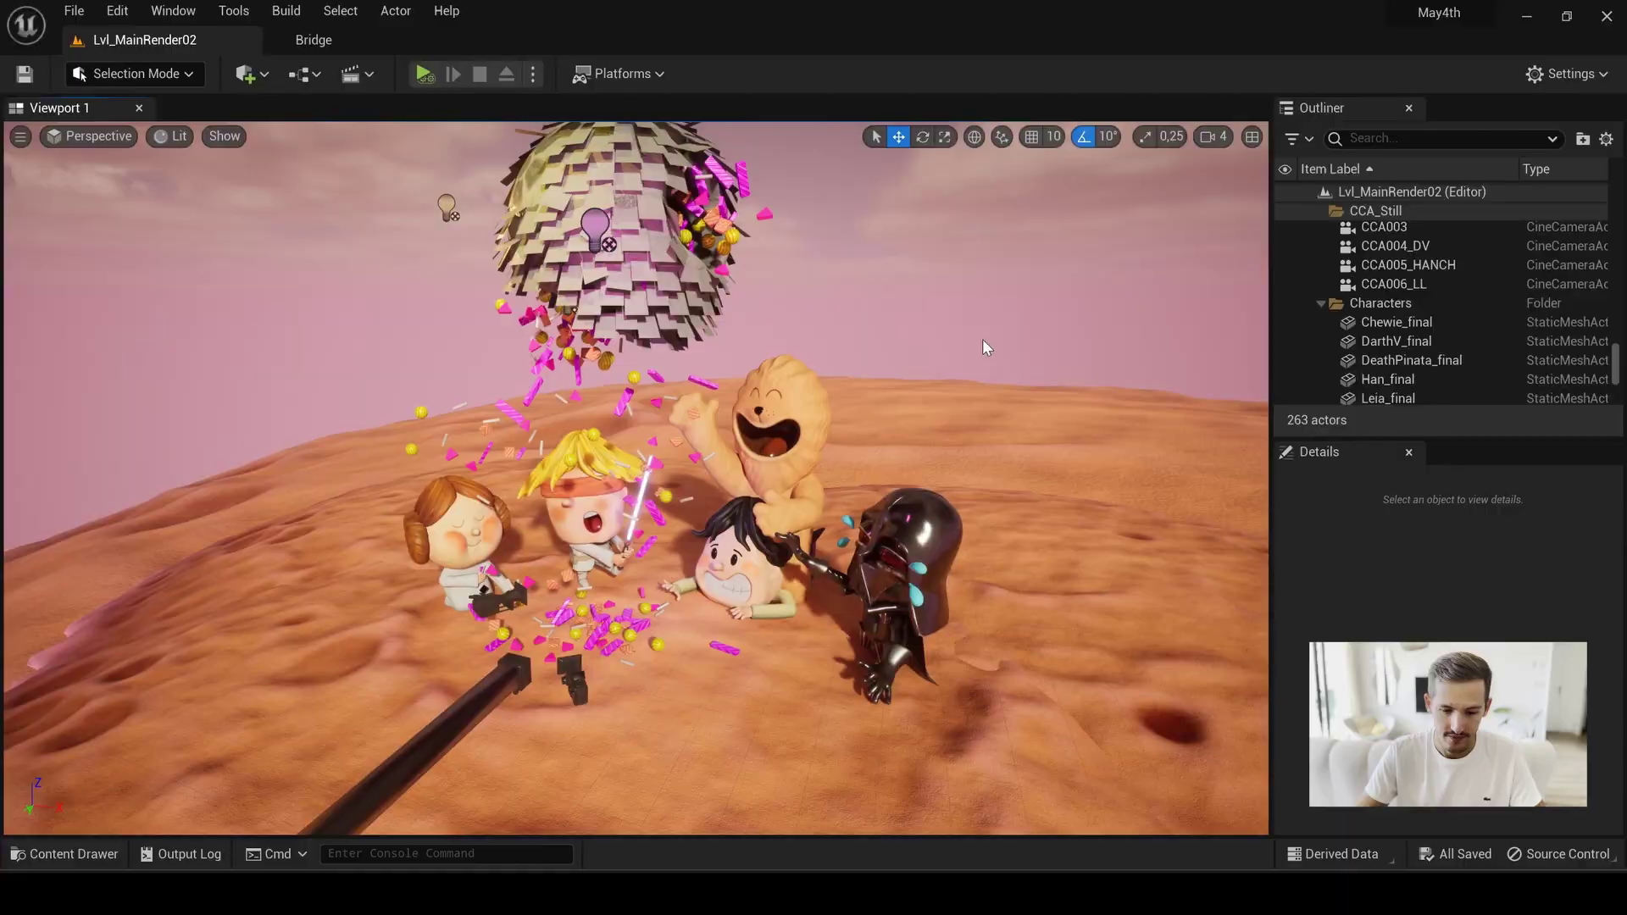
Step: Open the body, head and tongue occlusion textures together in the Property Matrix
key(ctrl+space)
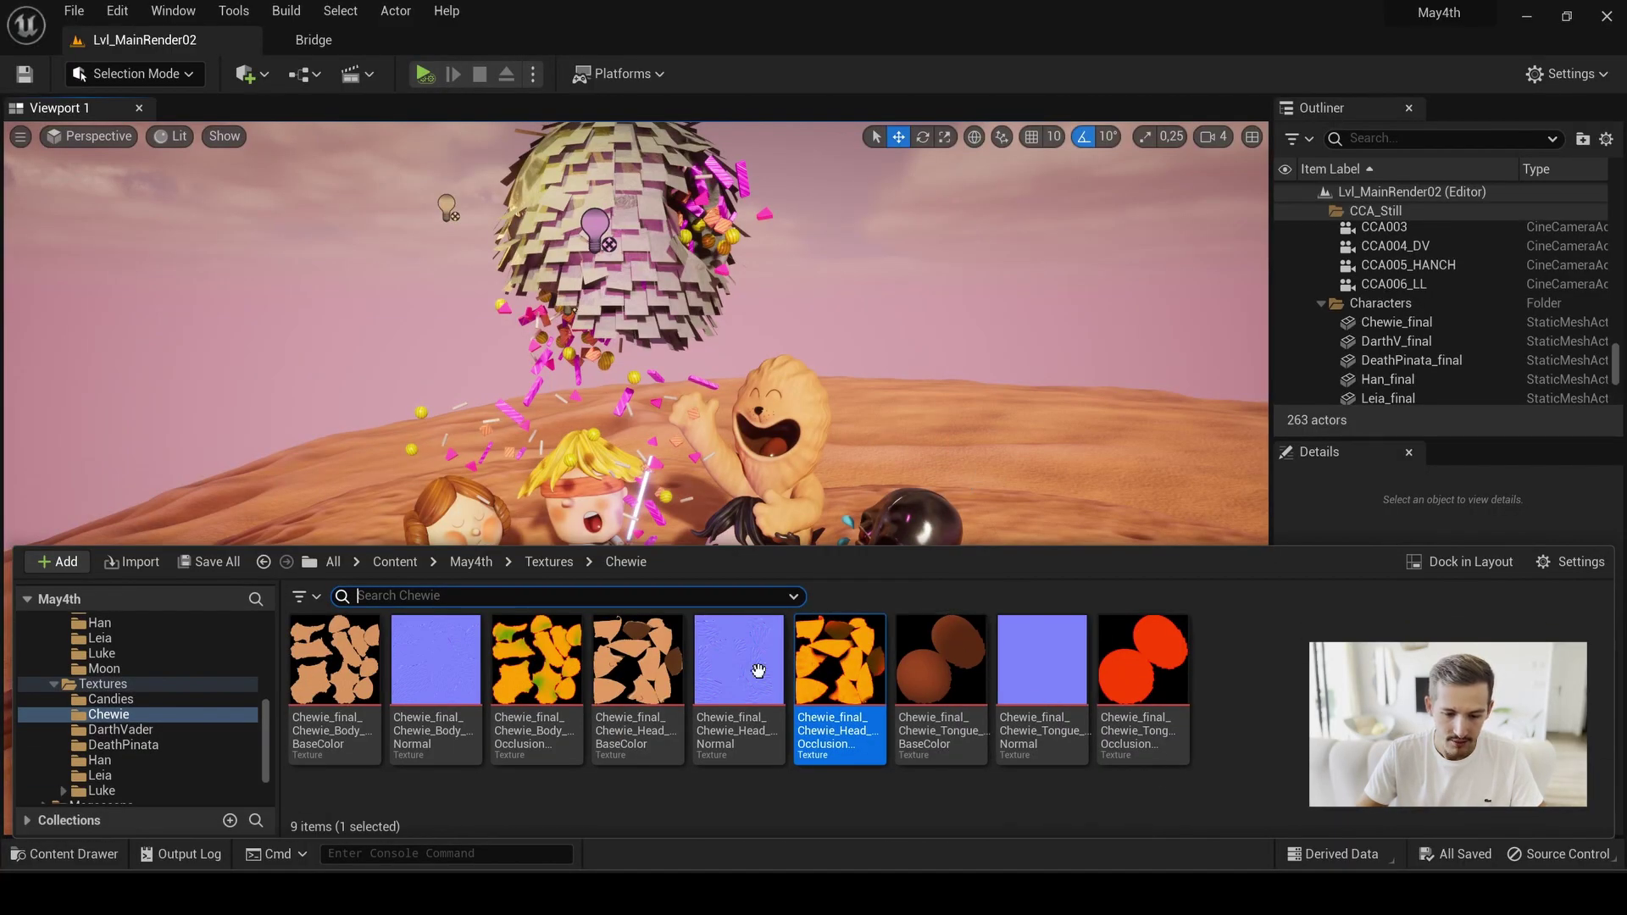
click(559, 712)
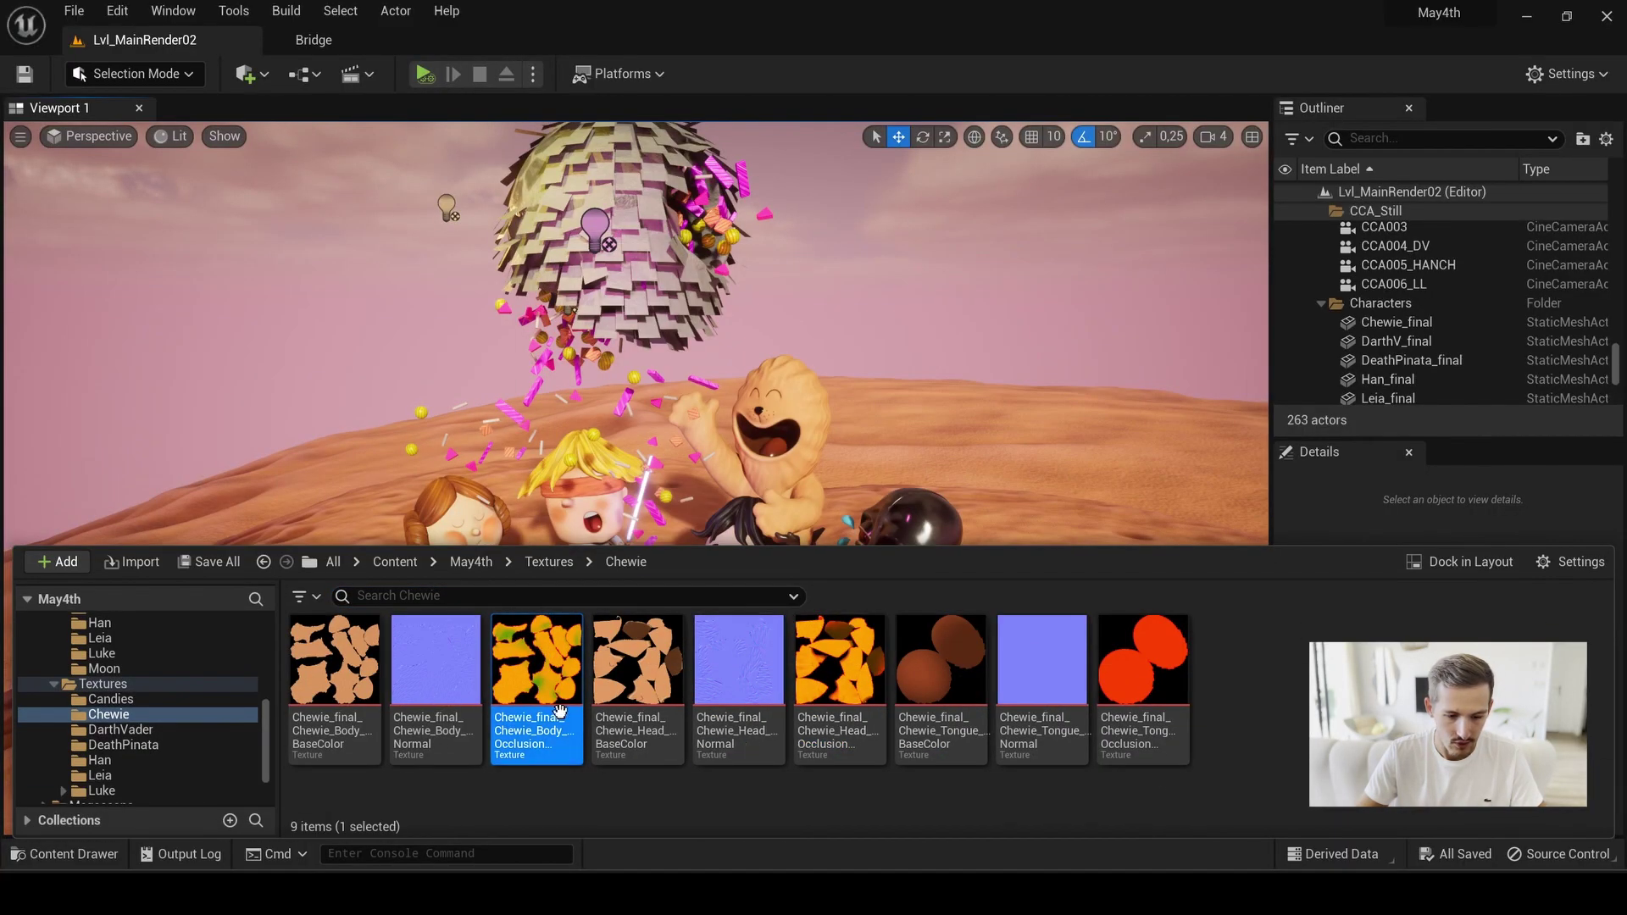
ctrl+click(839, 687)
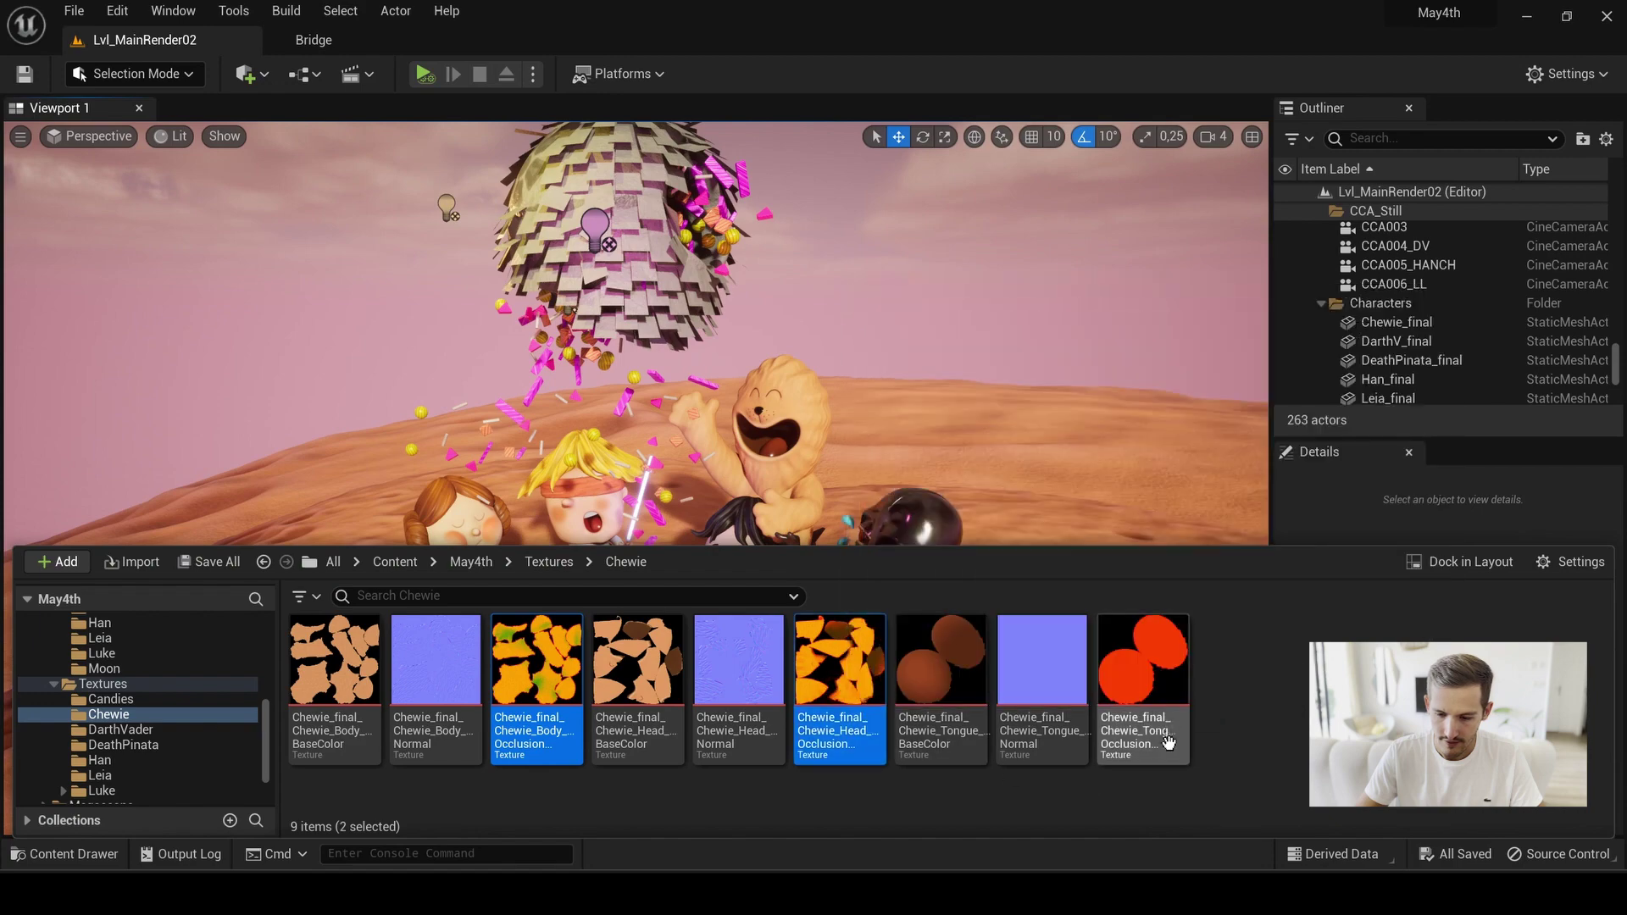
ctrl+click(1167, 742)
right_click(839, 668)
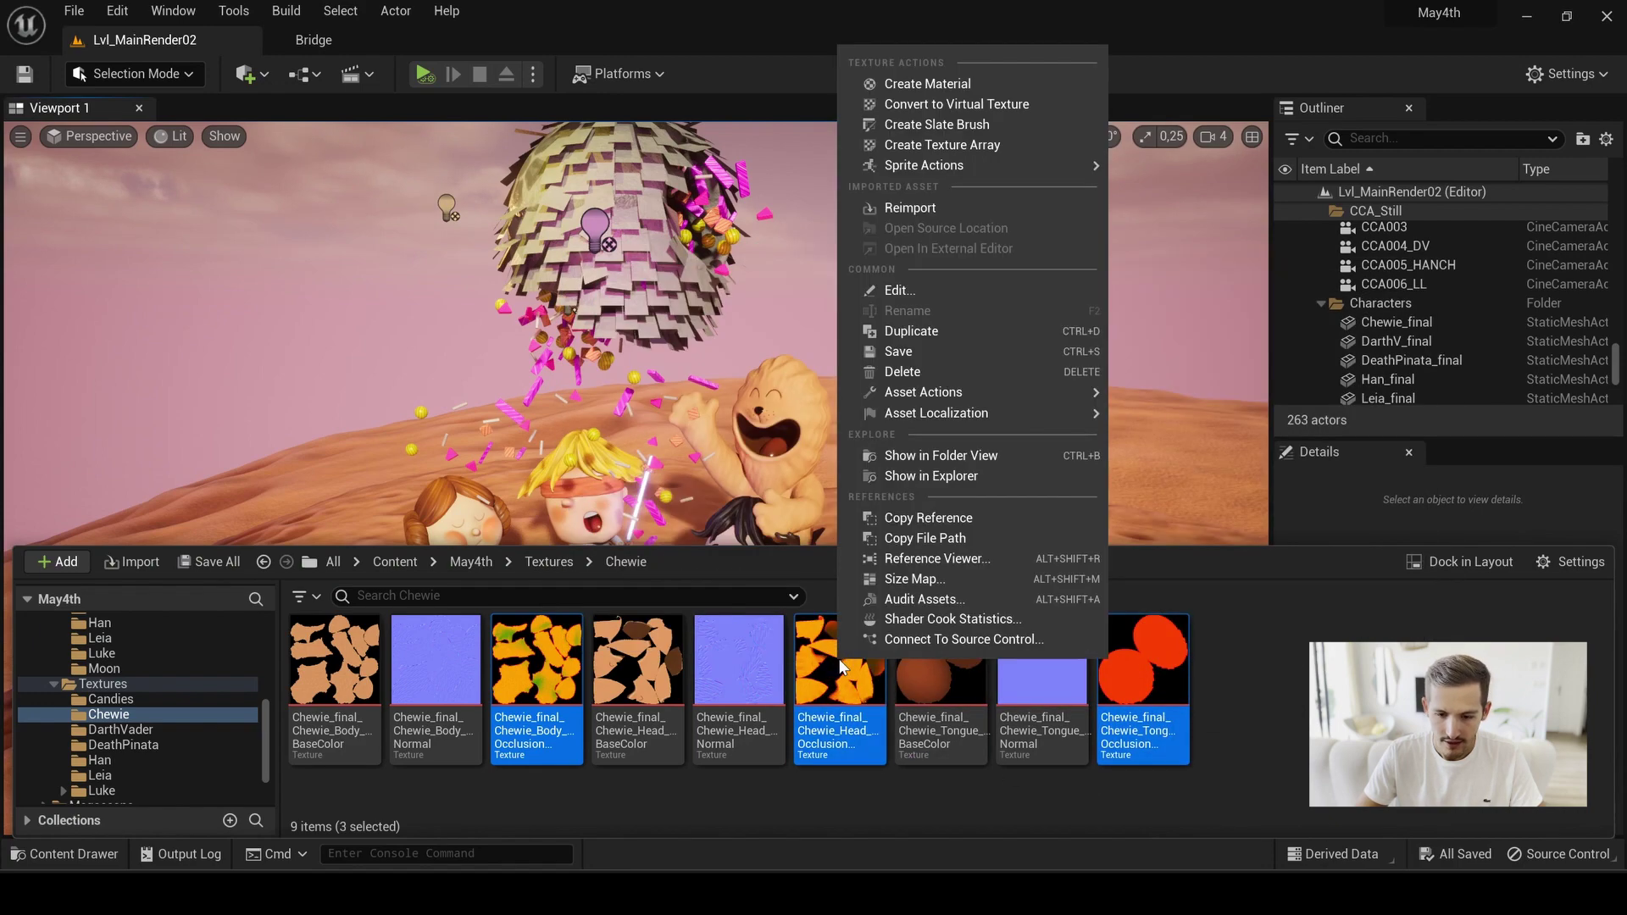
mouse_move(923, 392)
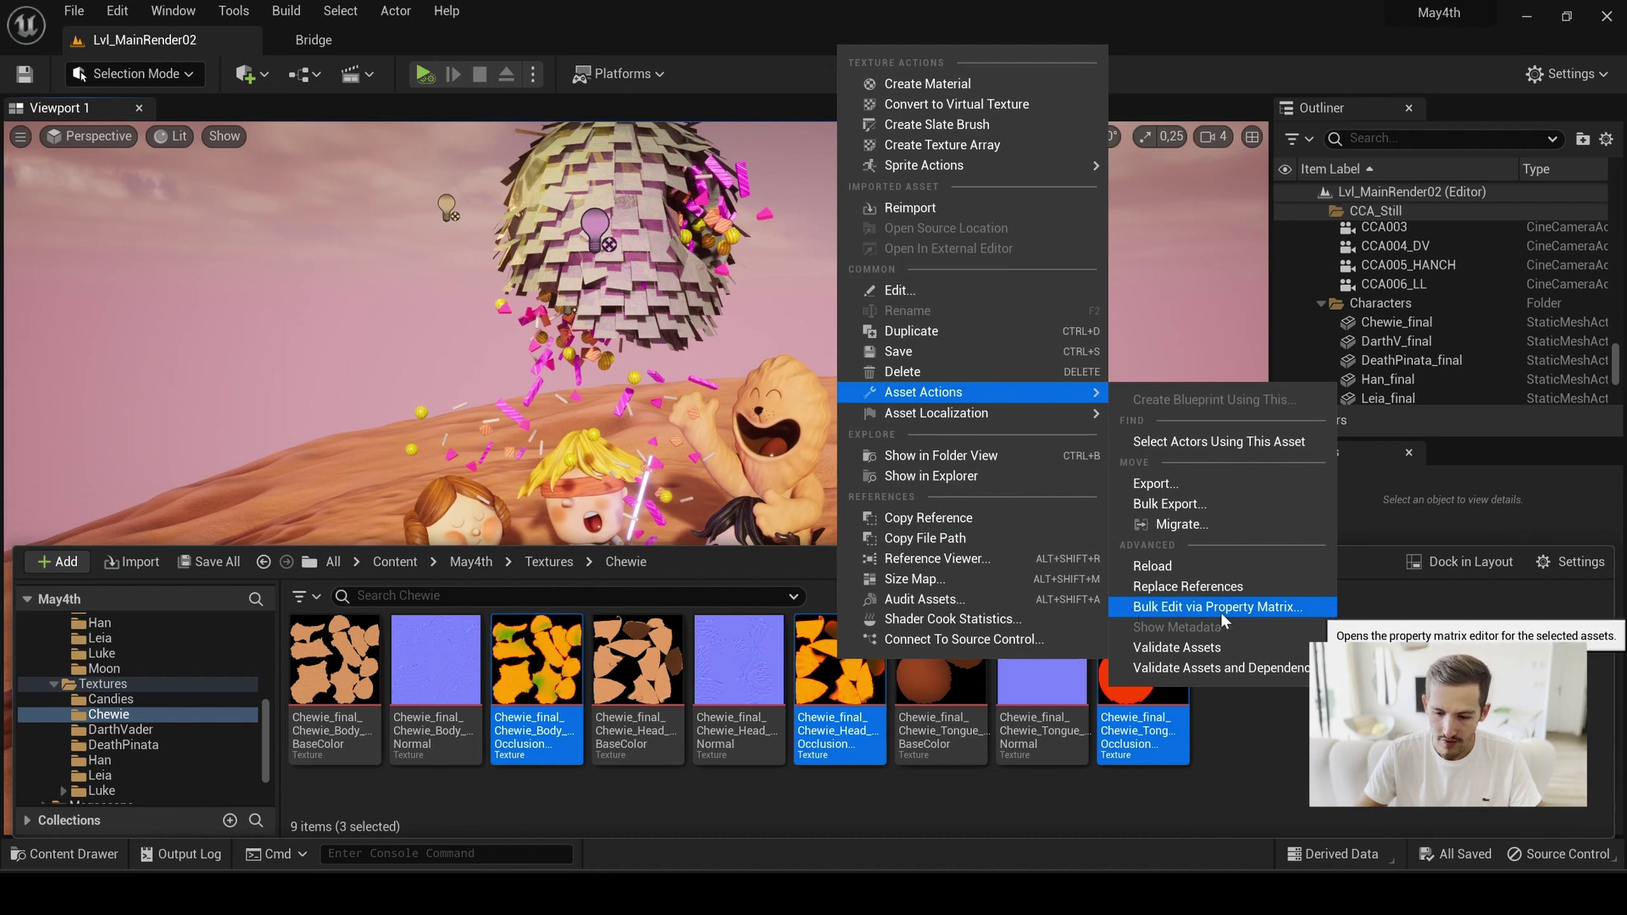
click(1275, 618)
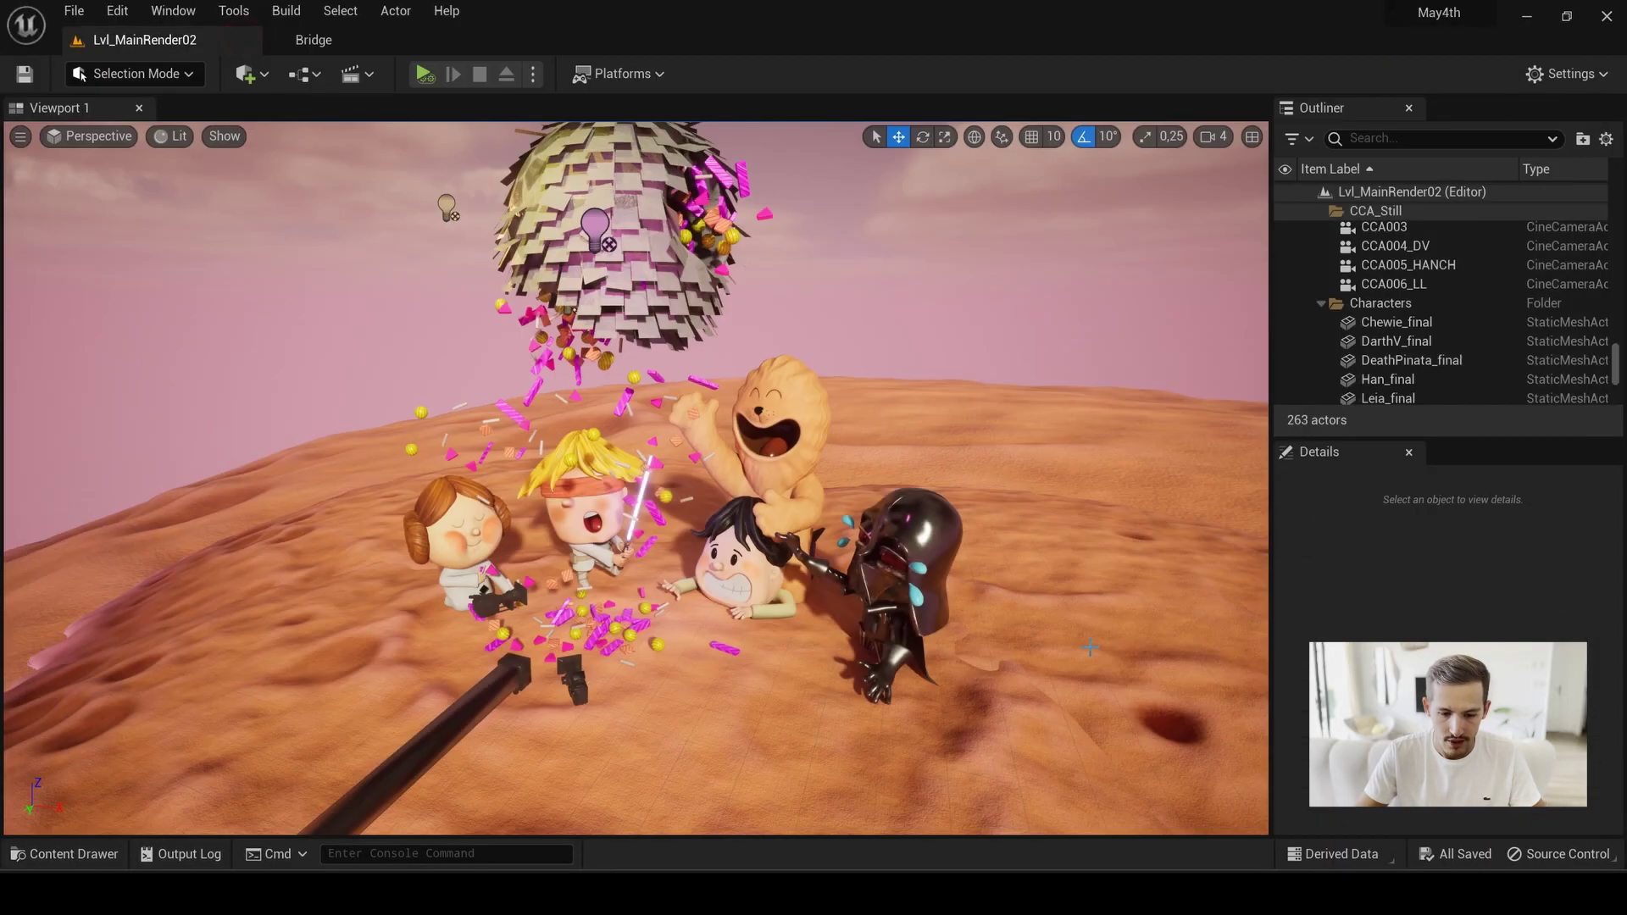
Step: Reopen the Content Drawer and bring up actions for the three selected occlusion textures
key(ctrl+space)
ctrl+click(855, 674)
right_click(866, 653)
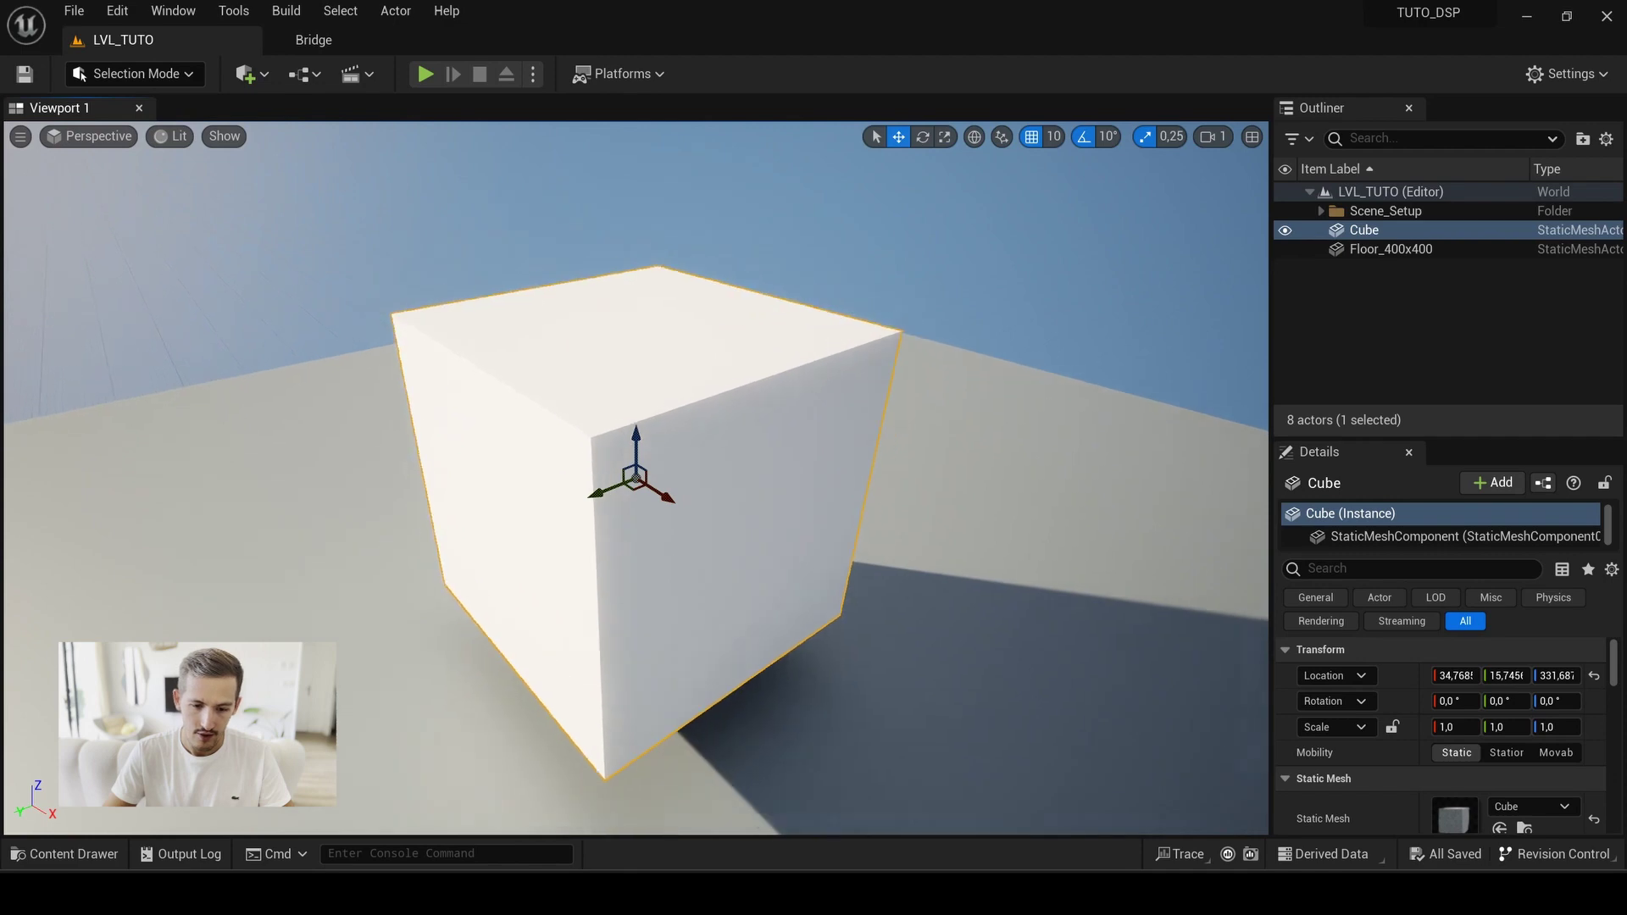
Step: Select Cube and Floor_400x400 in the Outliner and move them into a new folder
alt+drag(833, 454, 834, 441)
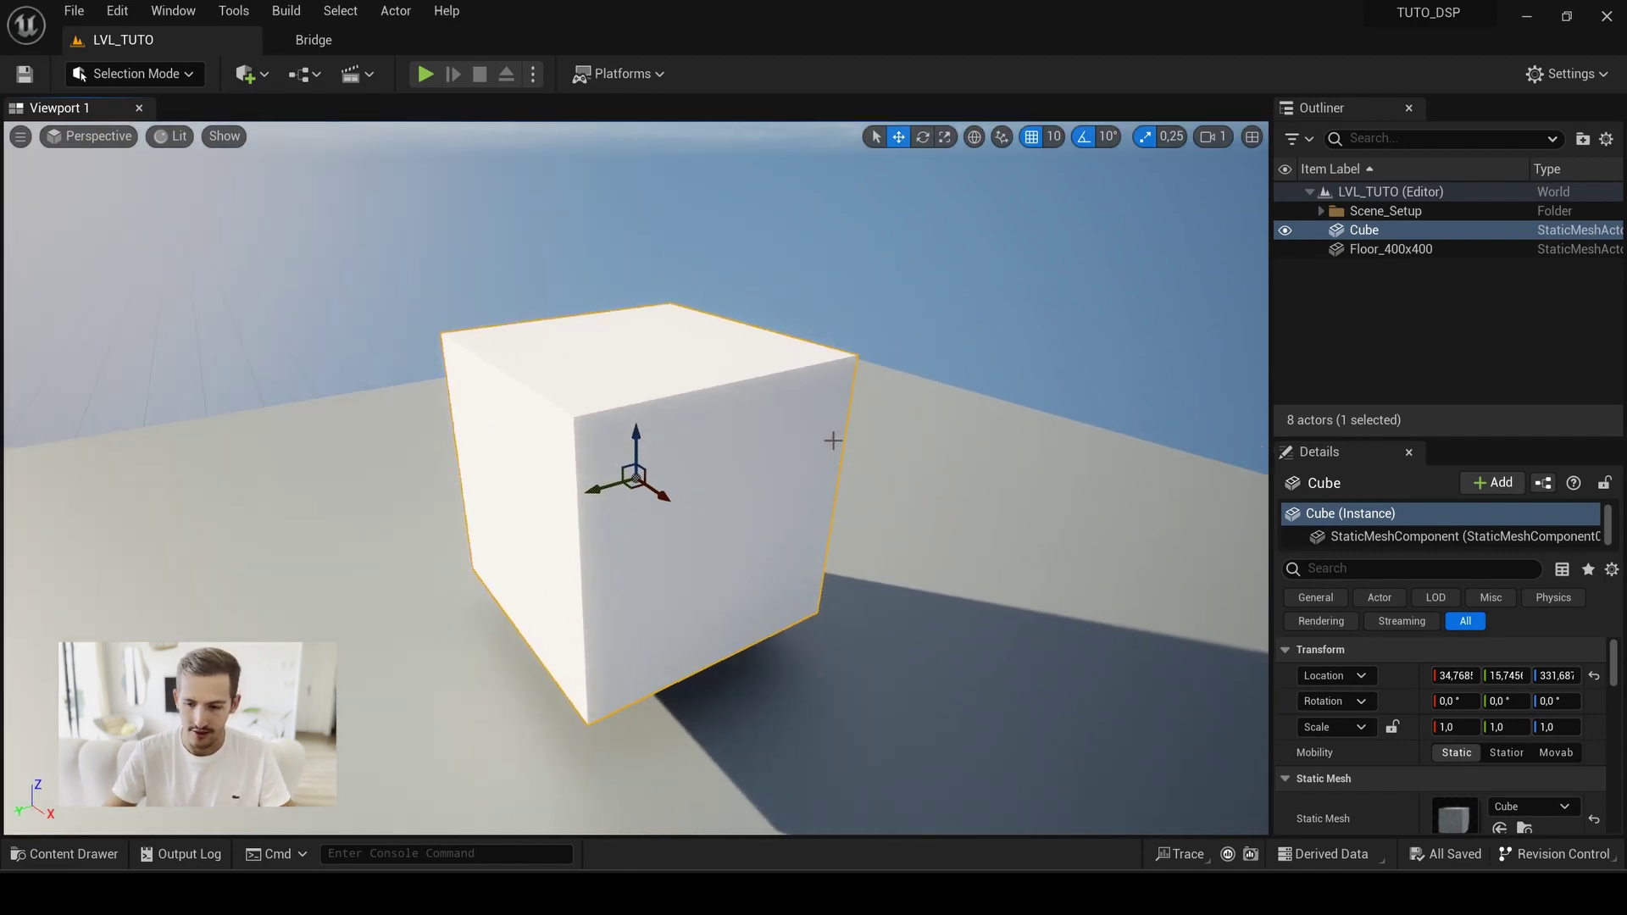
click(1391, 250)
click(878, 367)
click(791, 455)
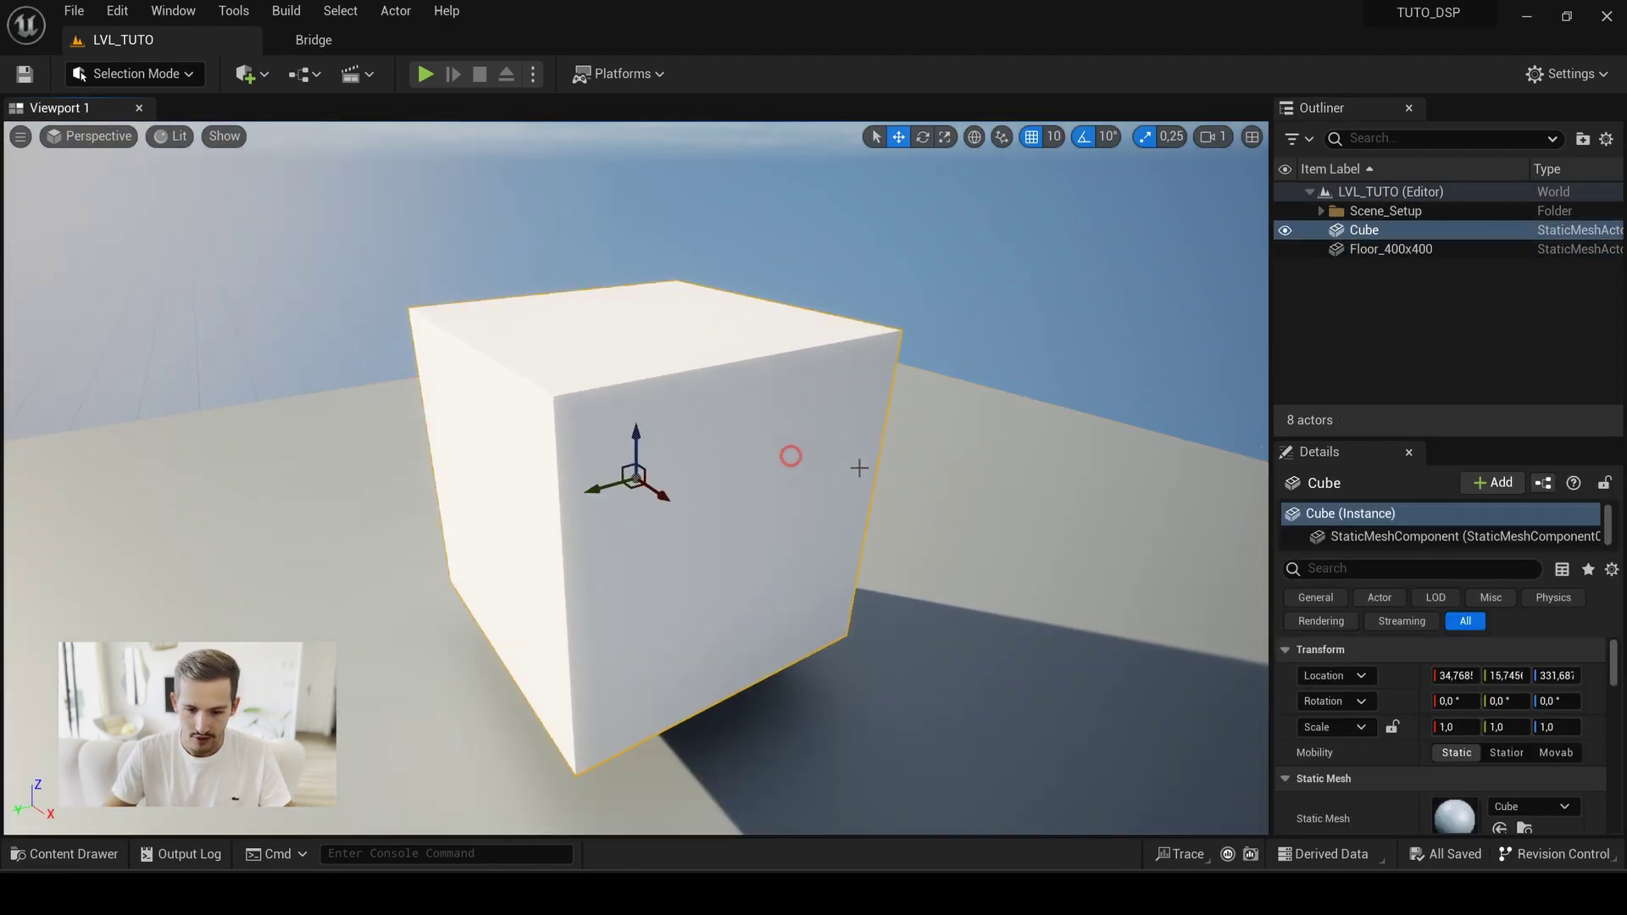
scroll(1009, 384, down, 5)
ctrl+click(1382, 251)
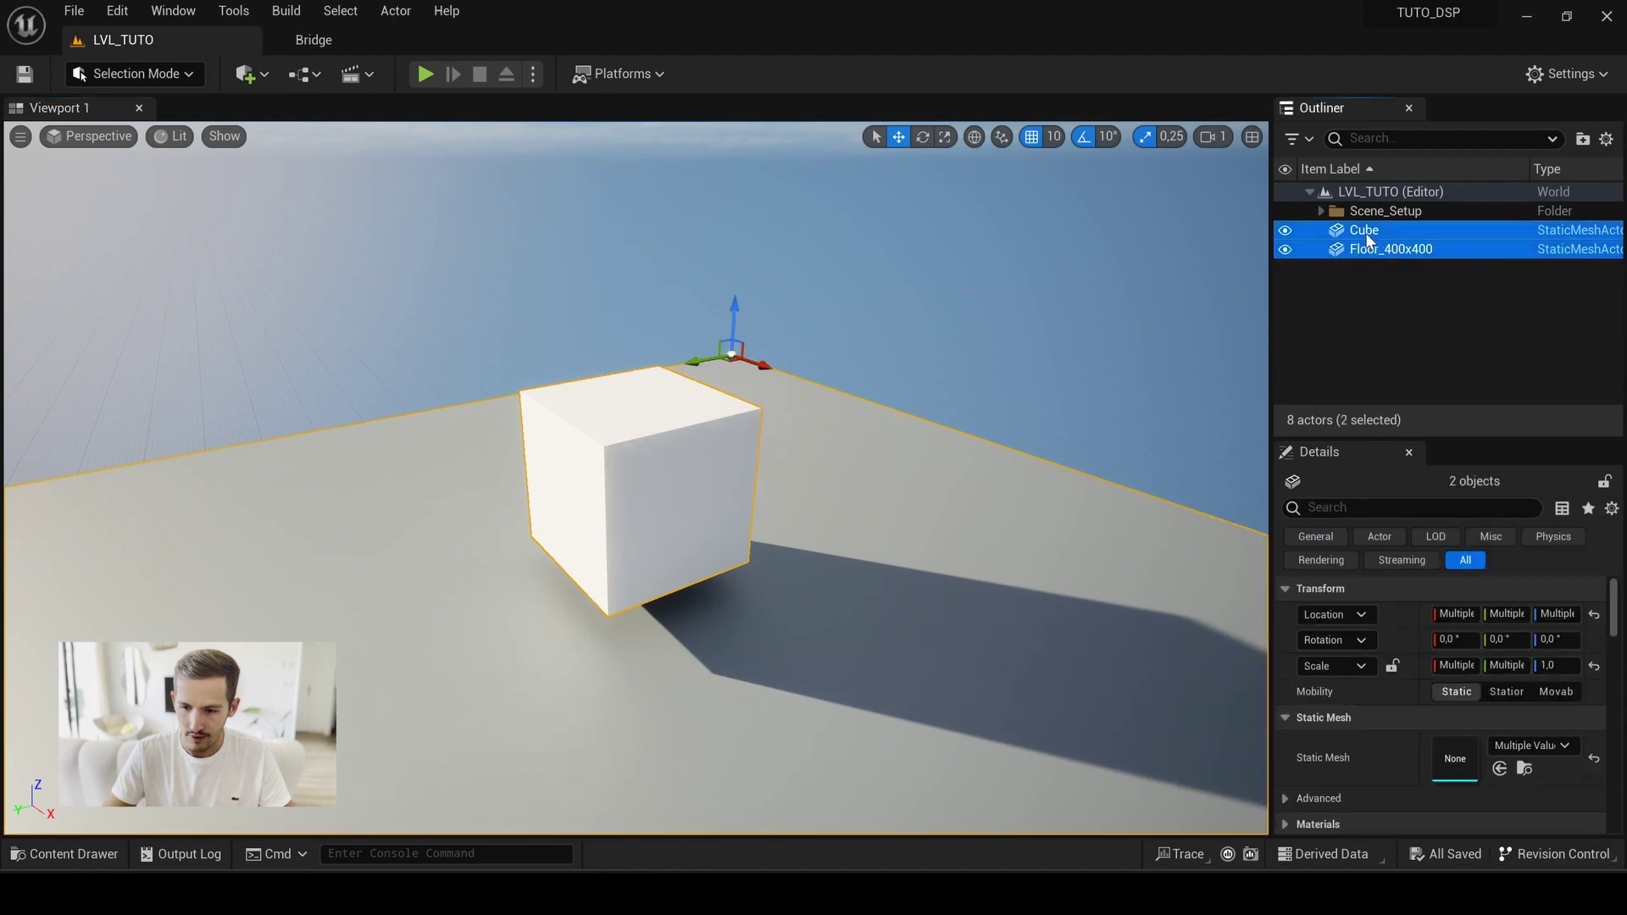
right_click(1351, 244)
click(1258, 715)
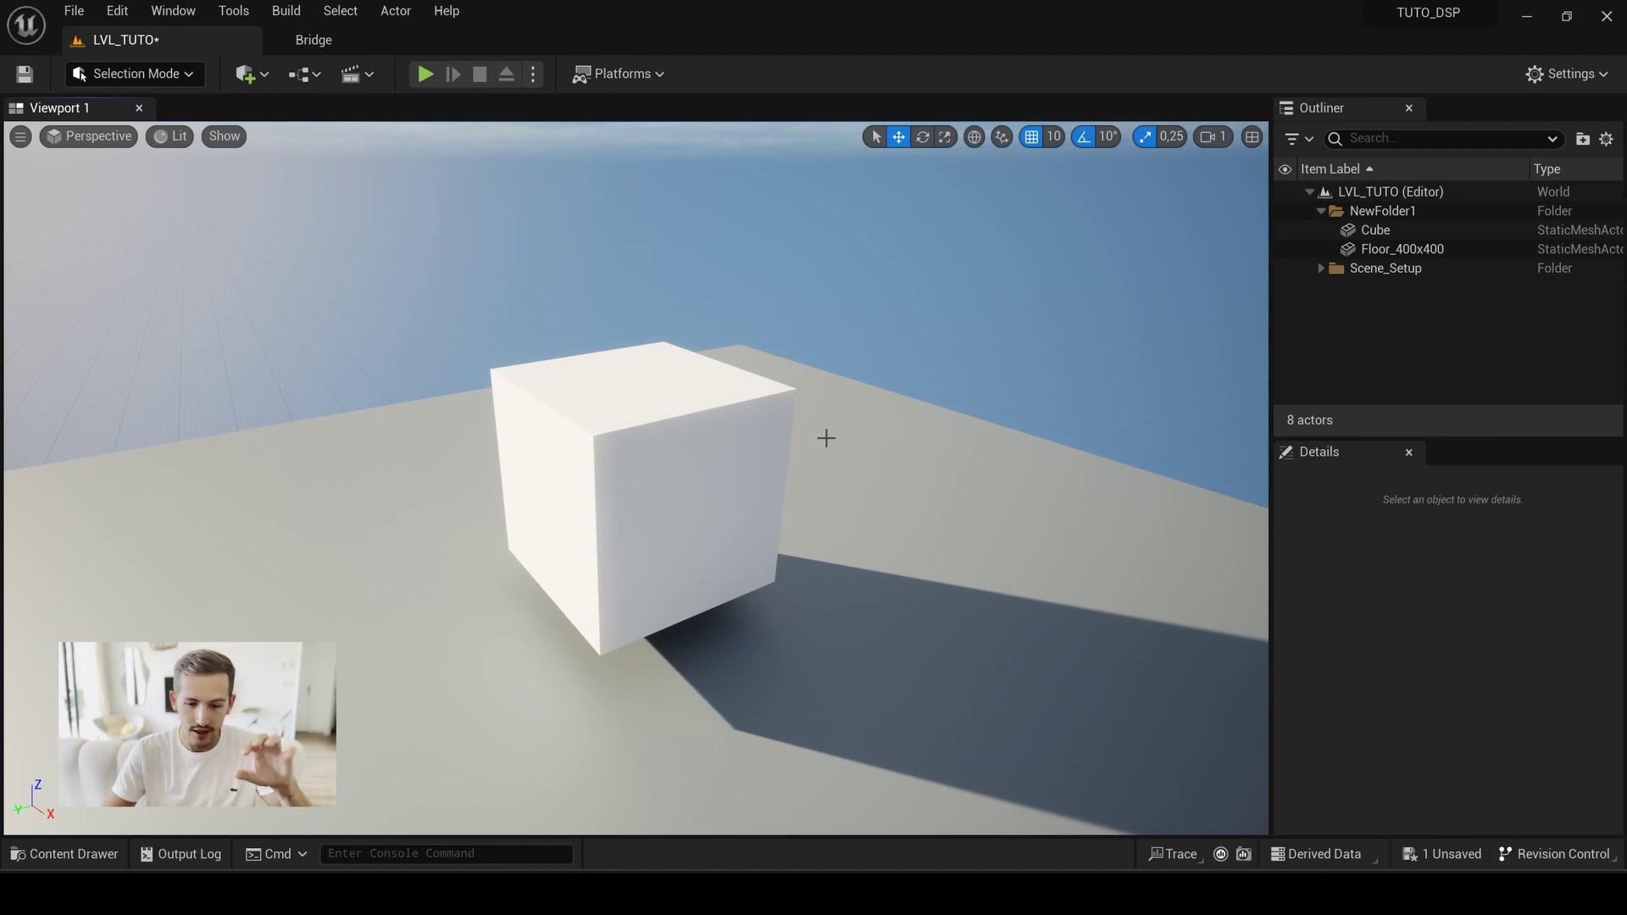
Step: Set NewFolder1 as the Outliner's current folder for new actors
drag(686, 516, 738, 484)
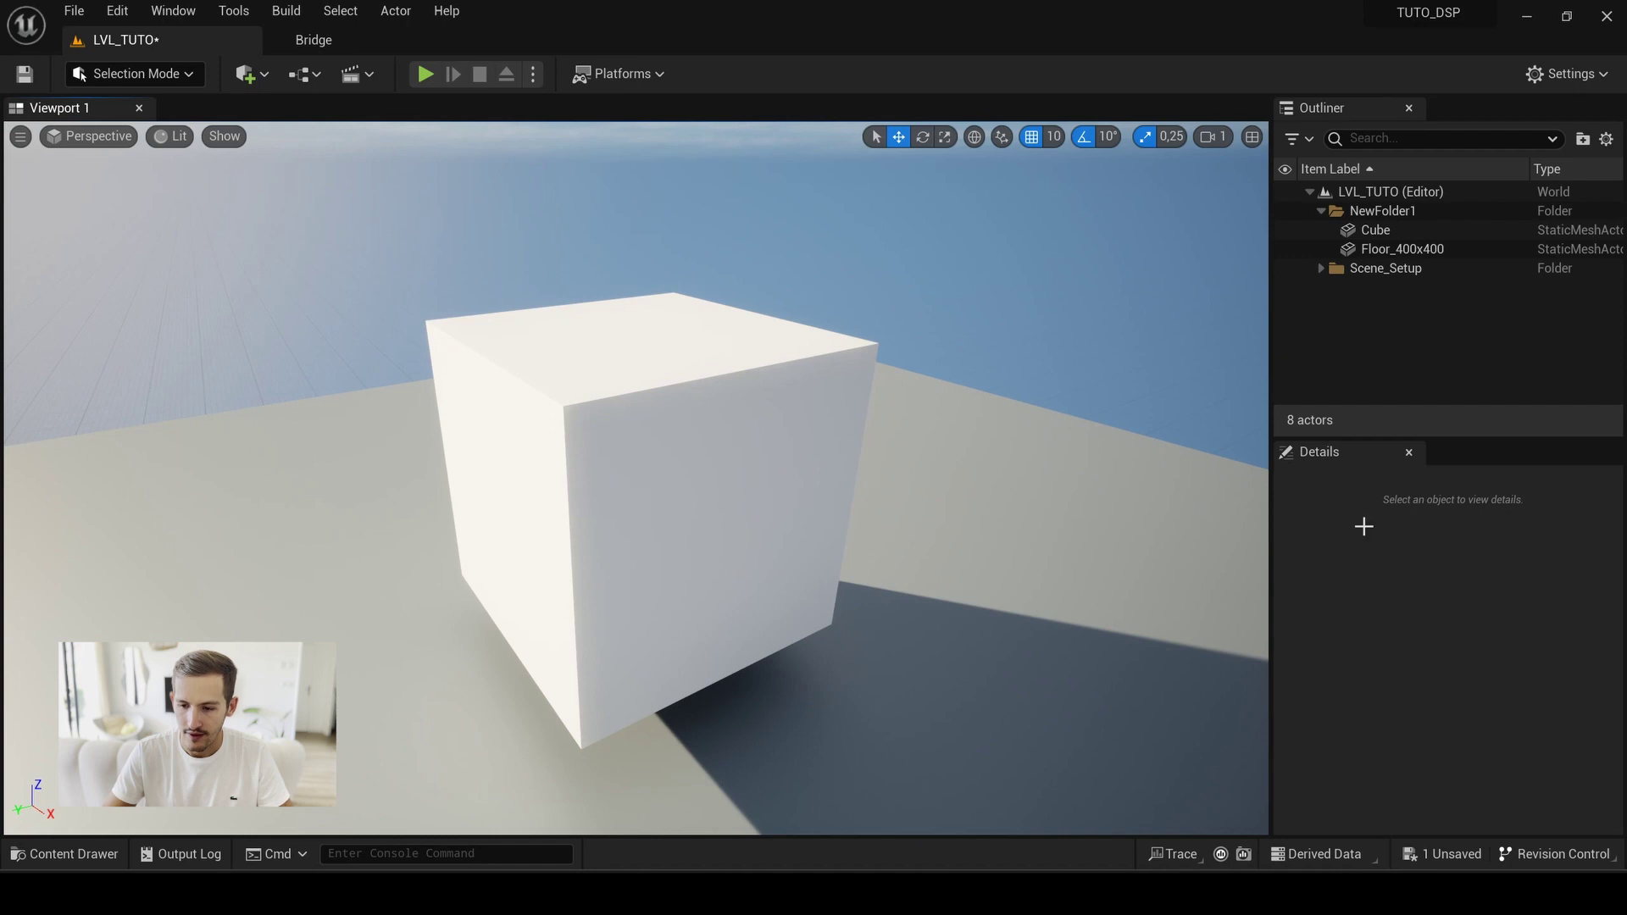
right_click(1399, 224)
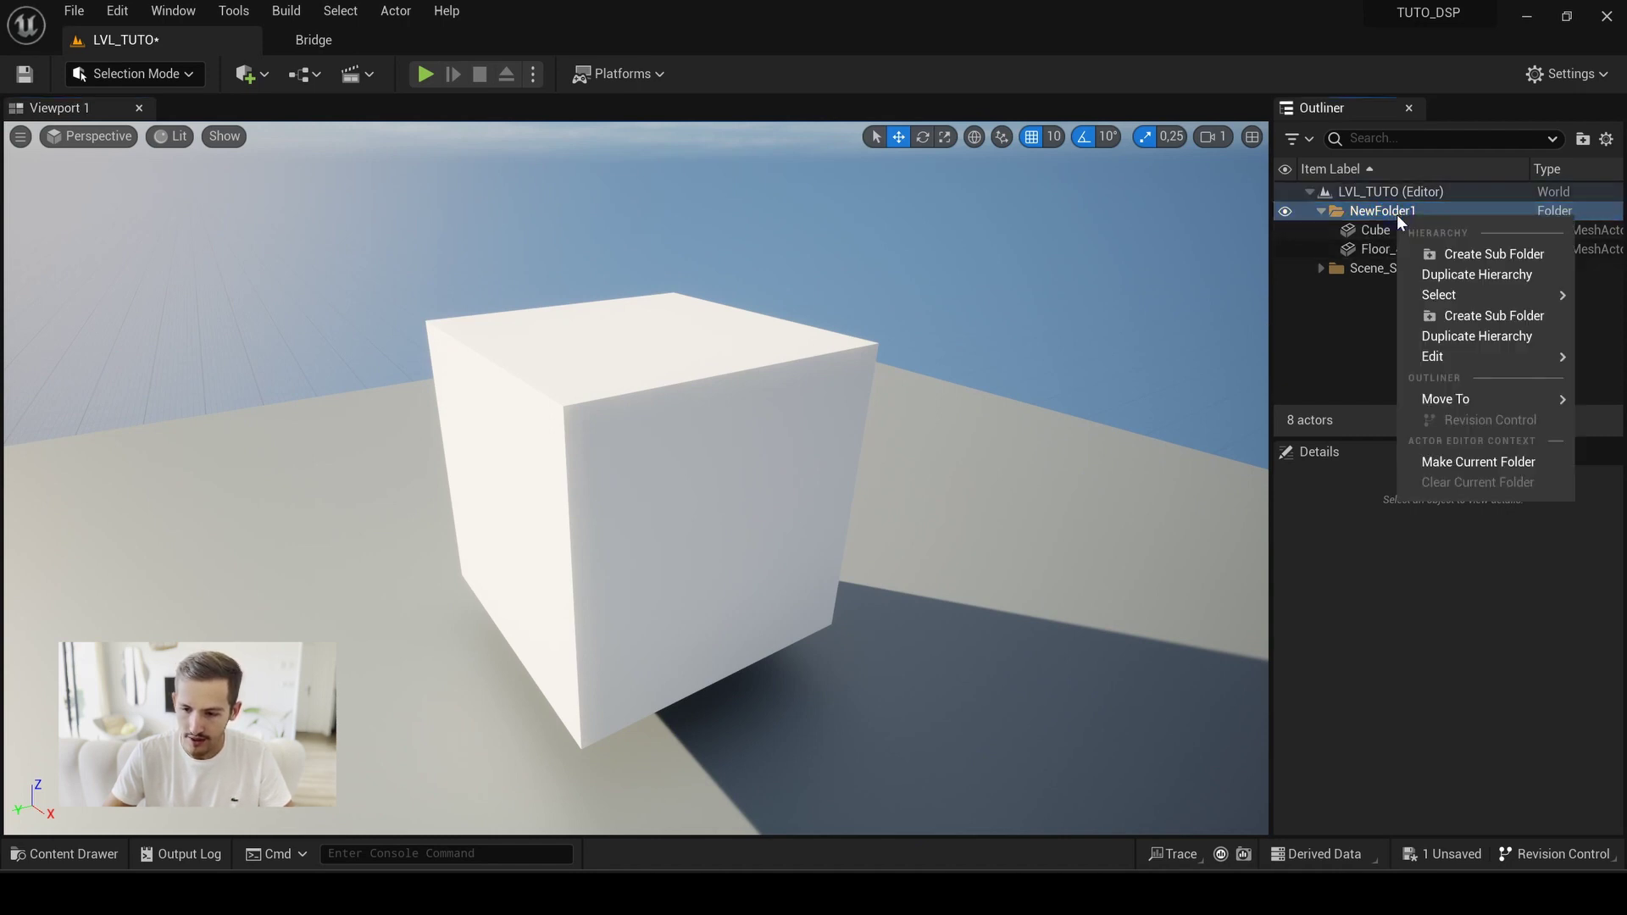
click(1506, 465)
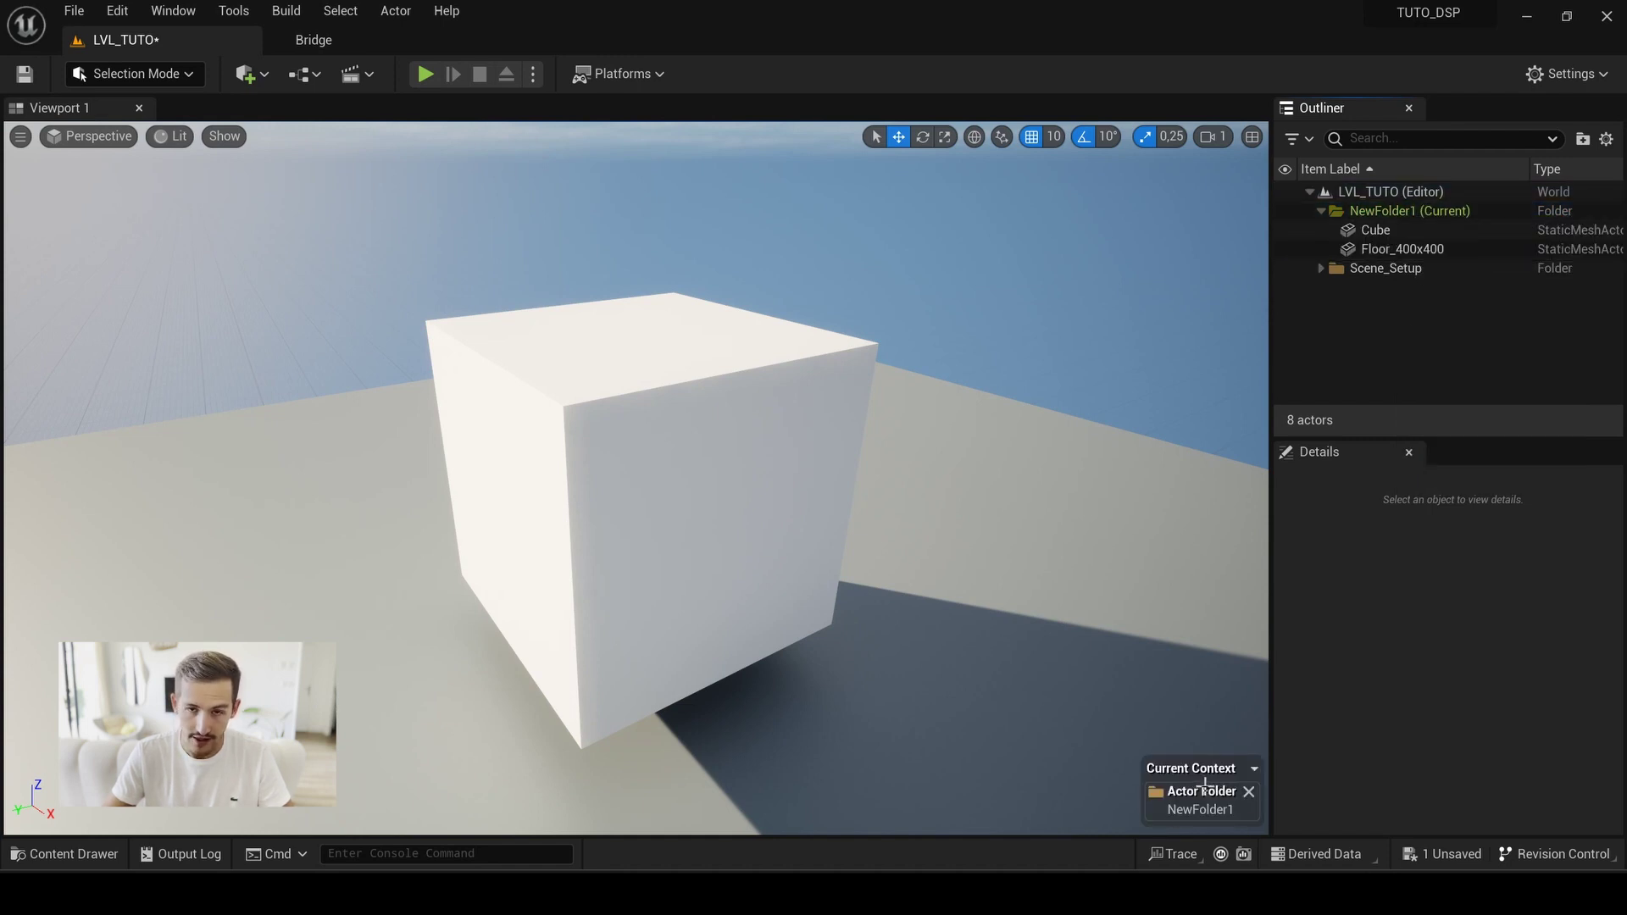
scroll(1043, 451, down, 3)
Step: Place a Sphere and a Cylinder from the Quick Add shapes so they land in NewFolder1
click(248, 75)
mouse_move(325, 272)
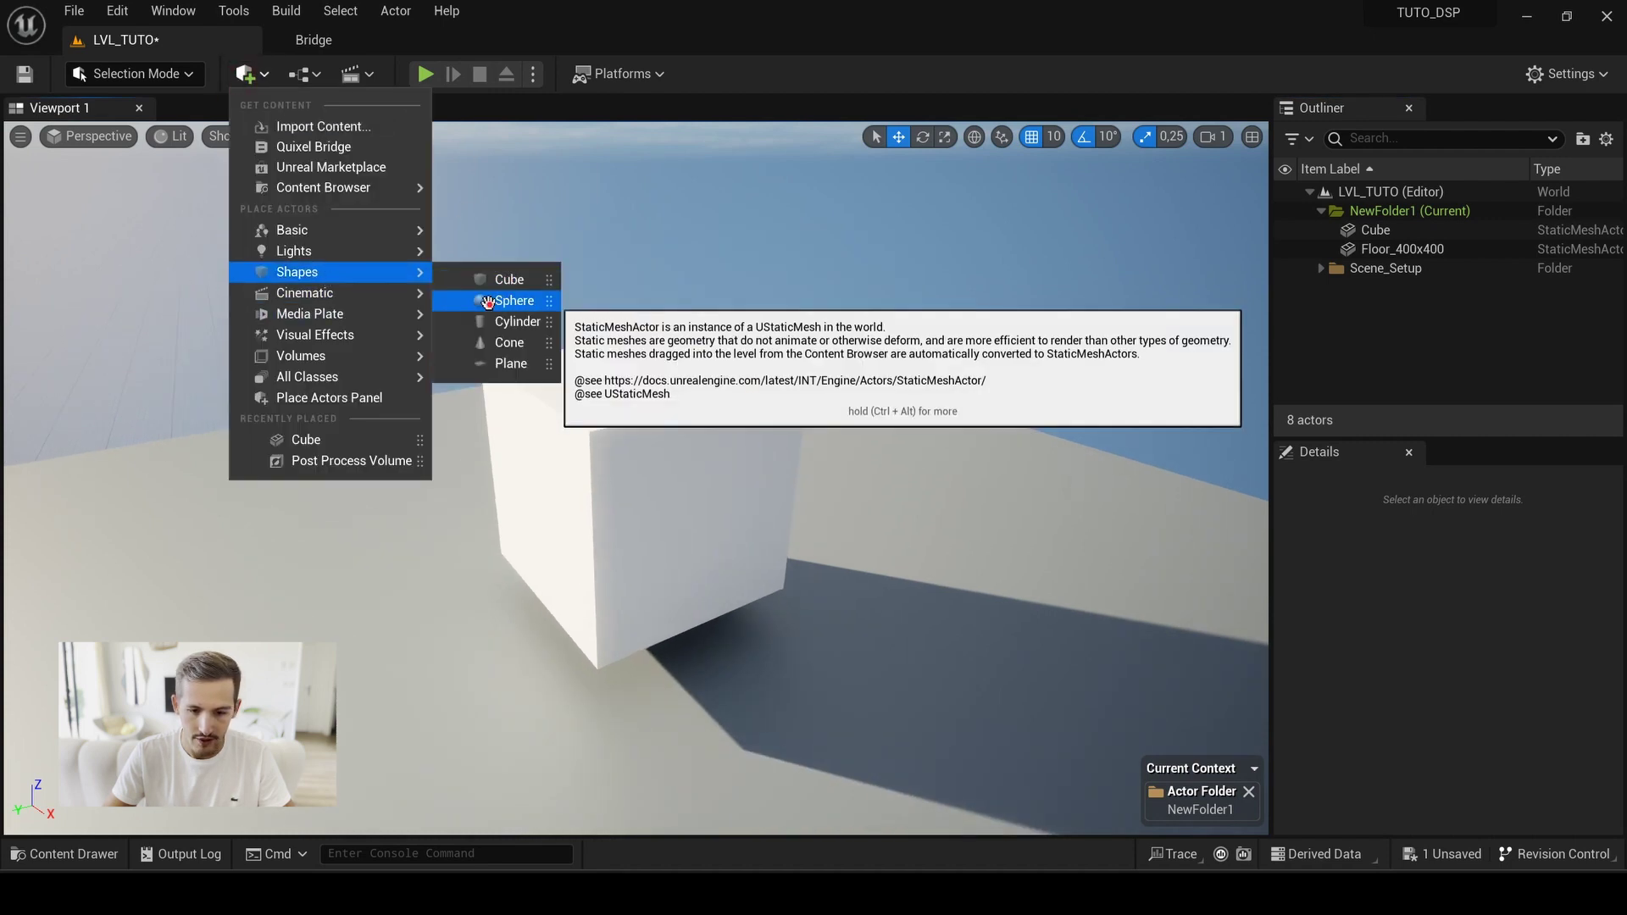
drag(484, 301, 980, 382)
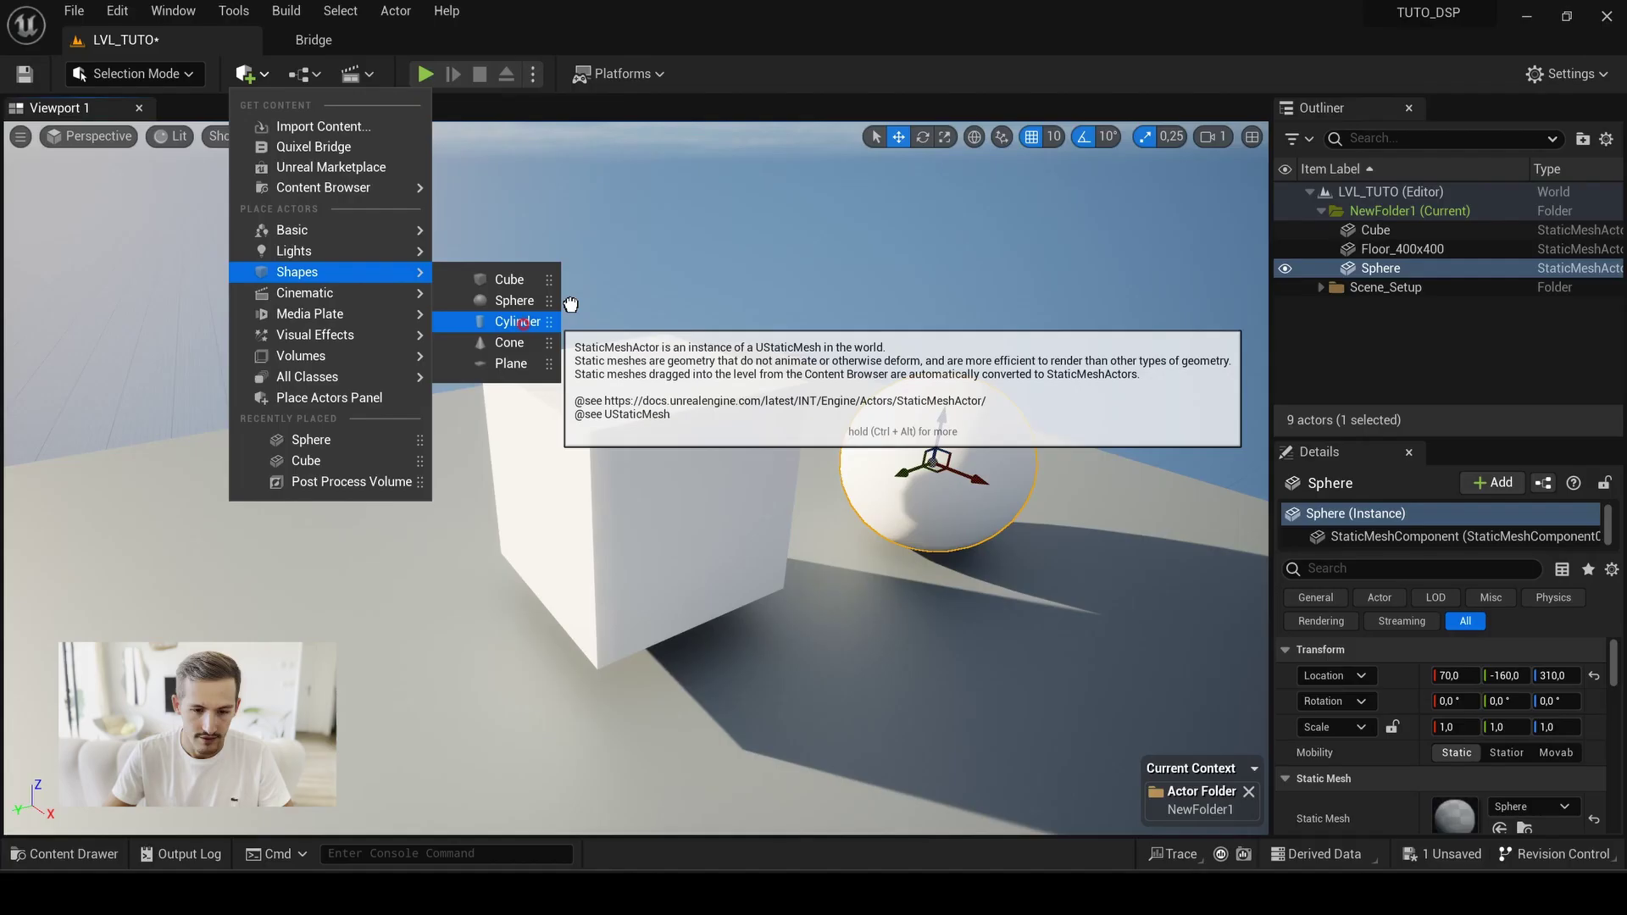
click(508, 319)
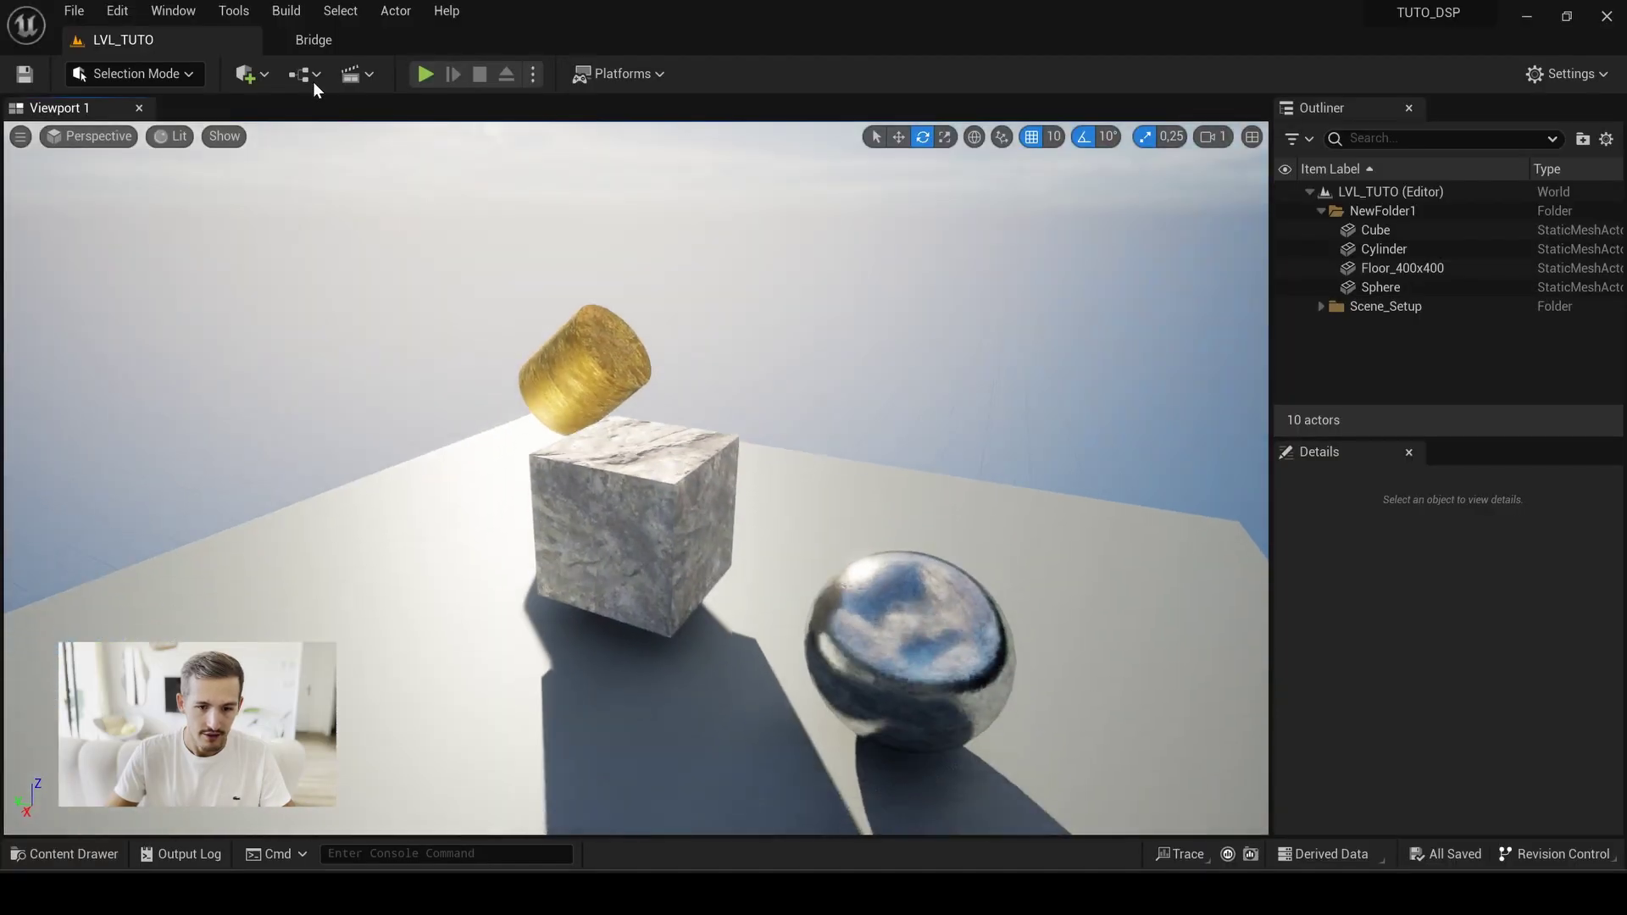
click(448, 14)
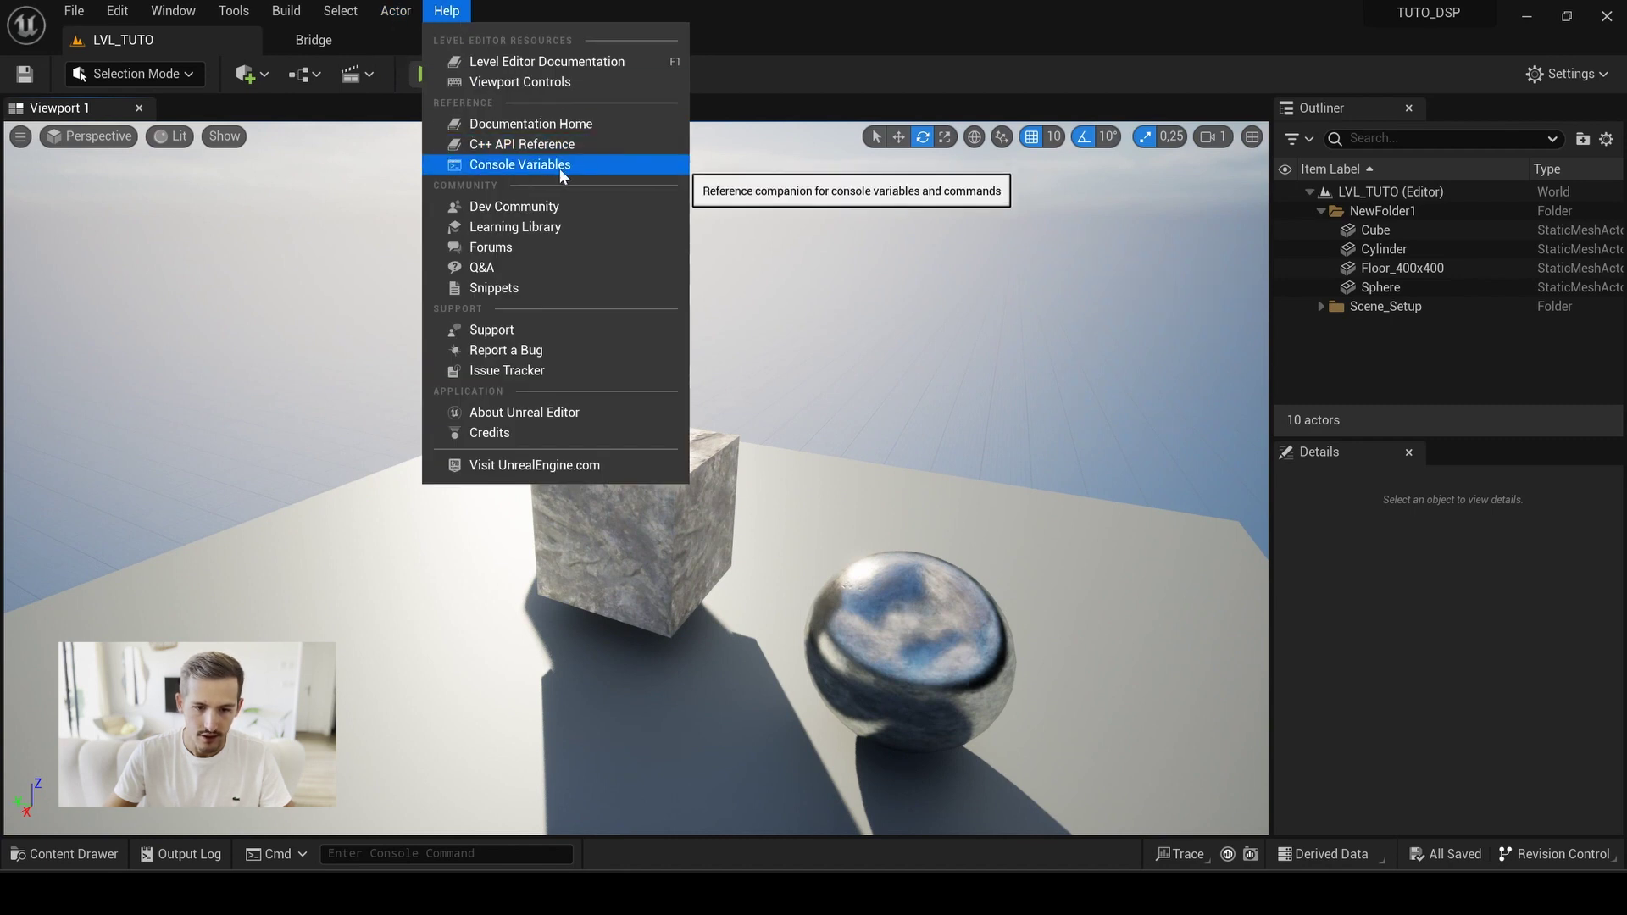
Step: Open the Console Variables reference from Help, filter it to Renderer, and clear the search
click(563, 168)
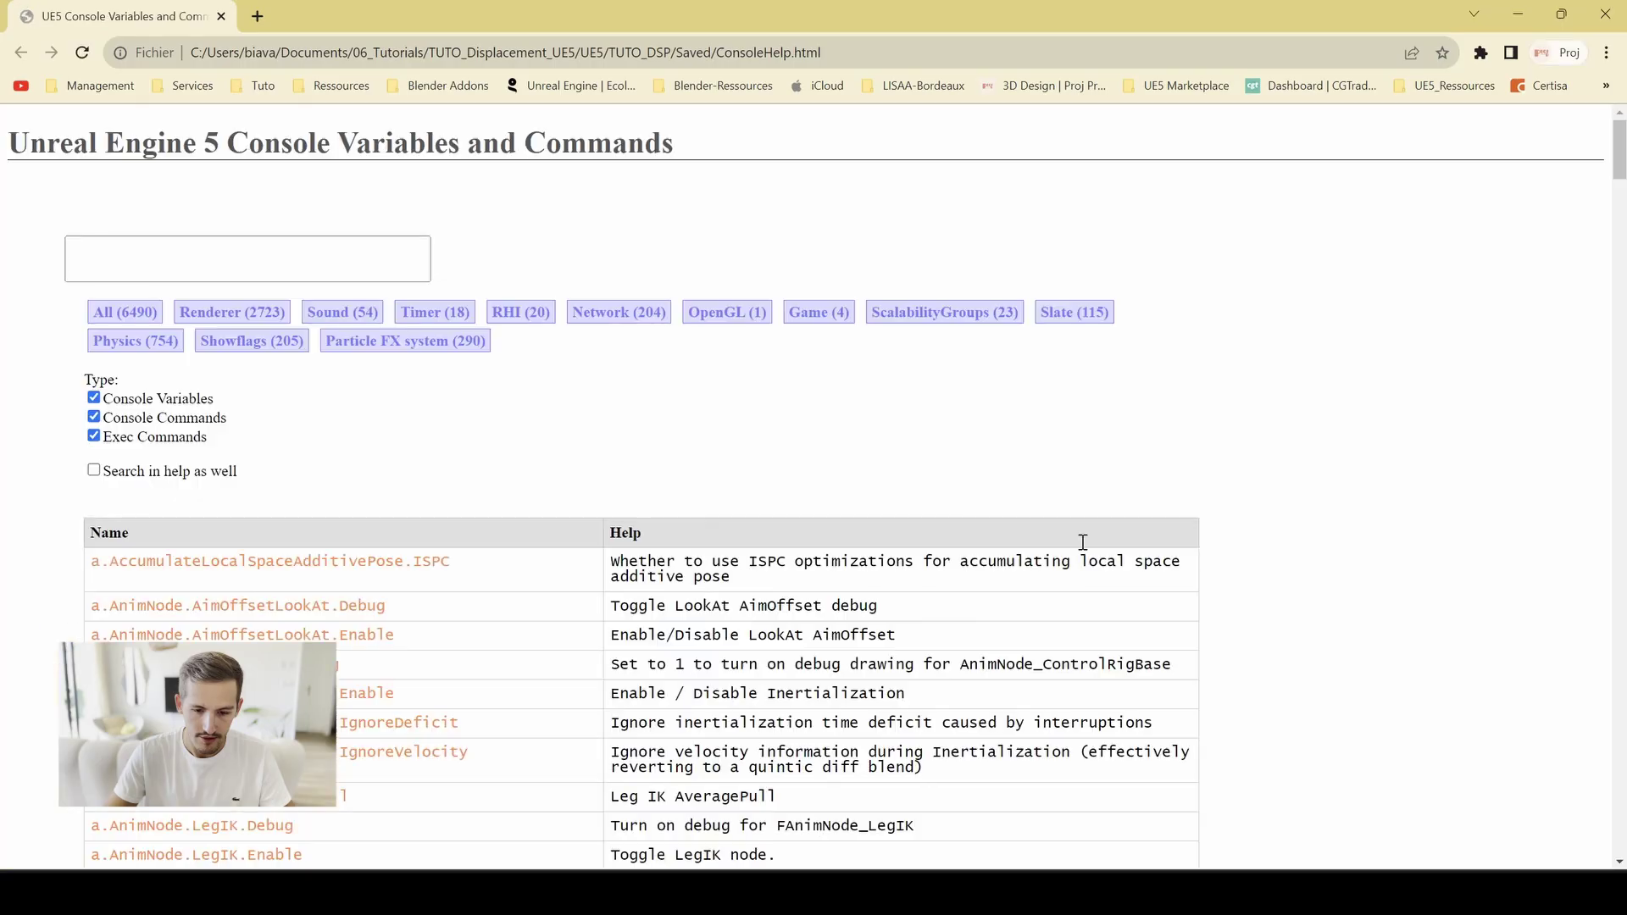
scroll(948, 520, down, 3)
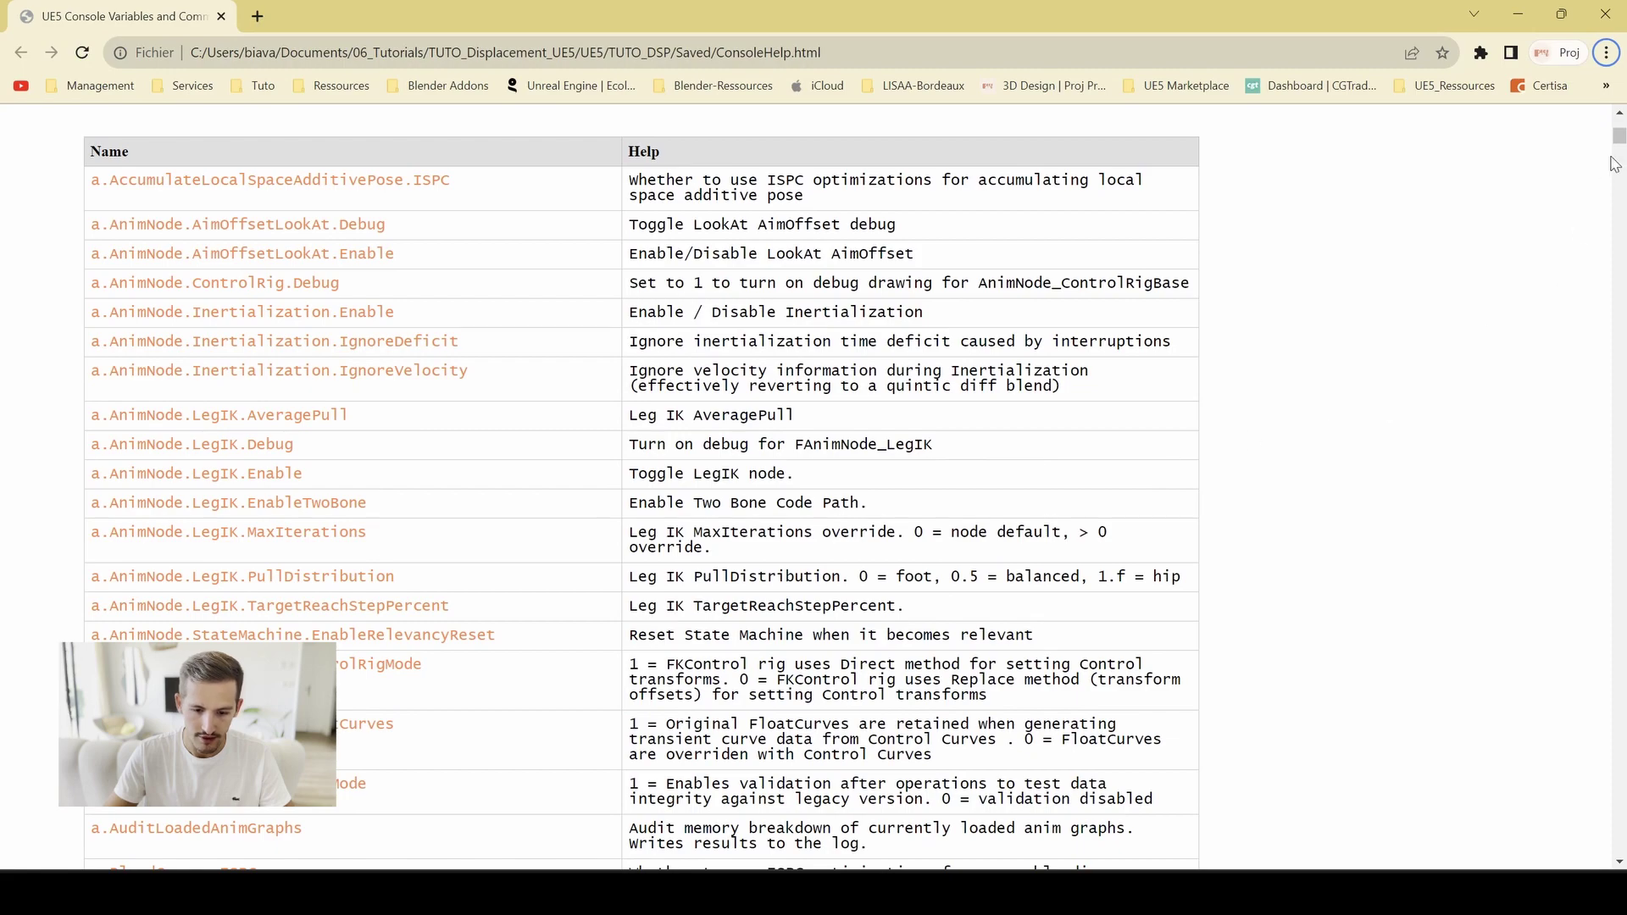
mouse_move(1612, 164)
mouse_down()
mouse_move(1623, 206)
mouse_move(1608, 106)
mouse_up()
click(273, 313)
text(s.*)
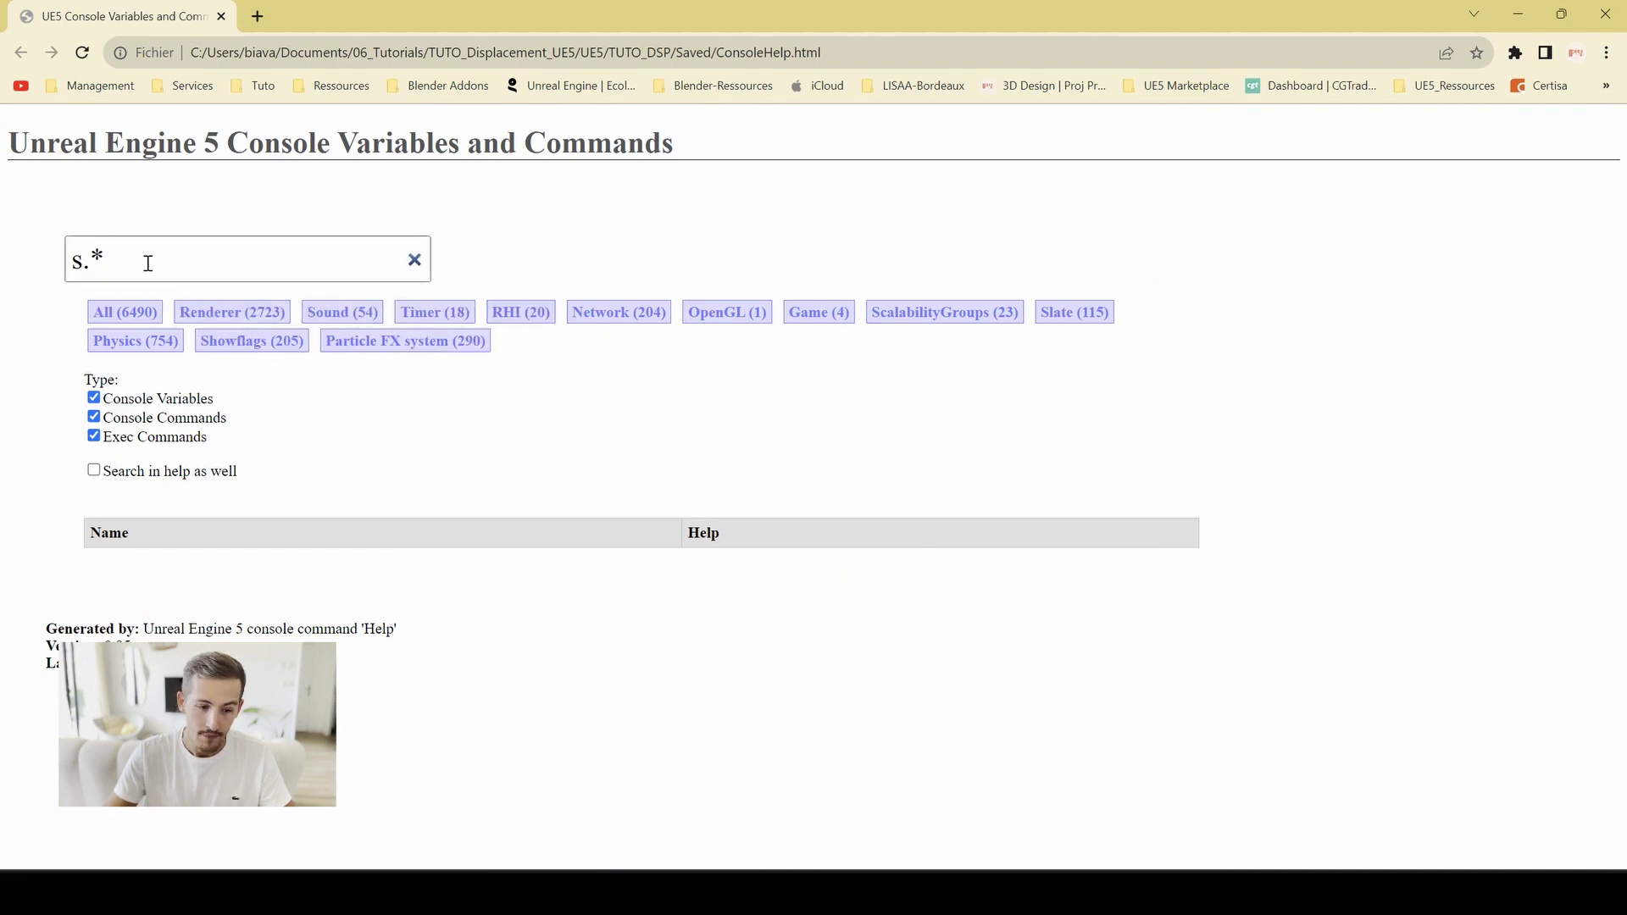
click(427, 263)
key(BackSpace)
key(BackSpace)
key(BackSpace)
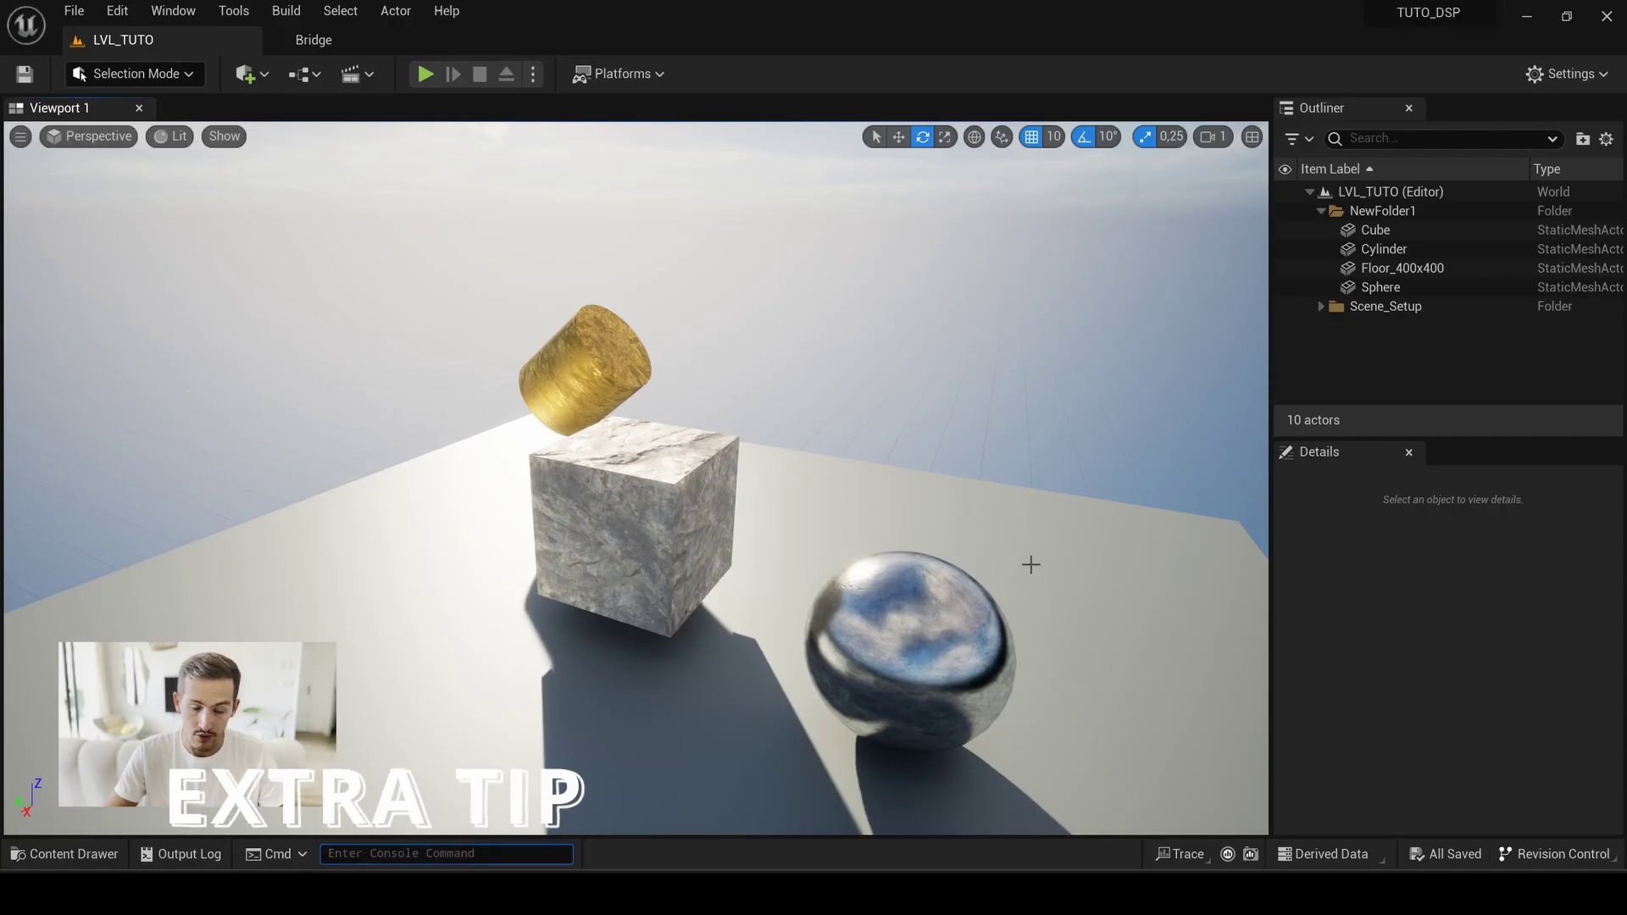
Step: Run r.Streaming.PoolSize 10000 in the console, then recall it from command history
right_drag(915, 508, 486, 834)
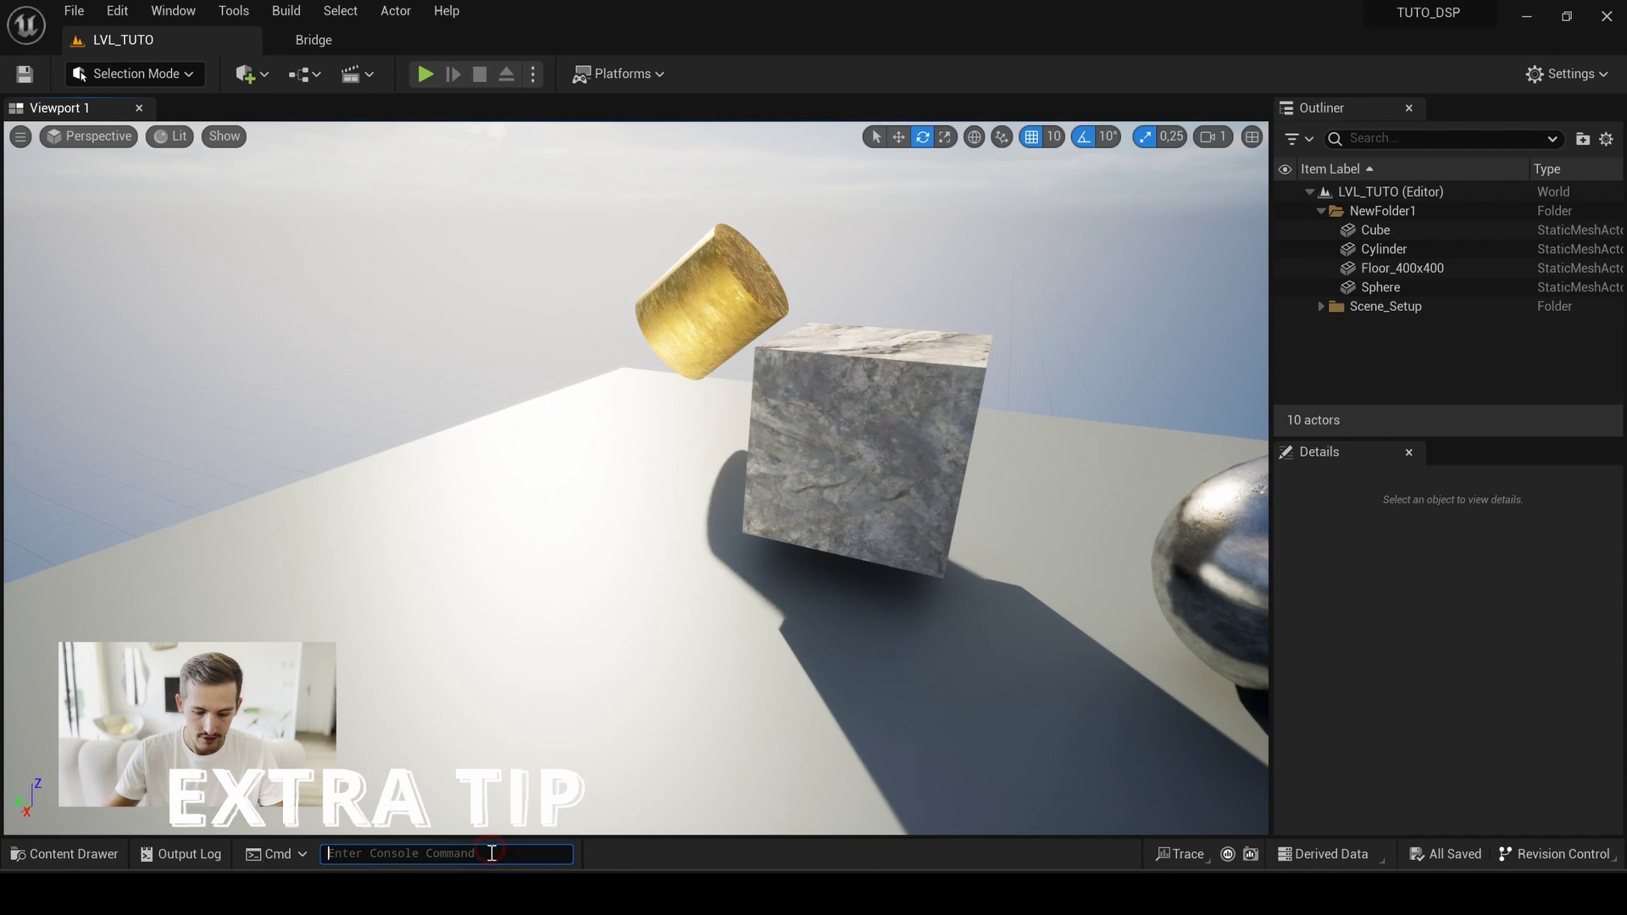
text(r.streaming )
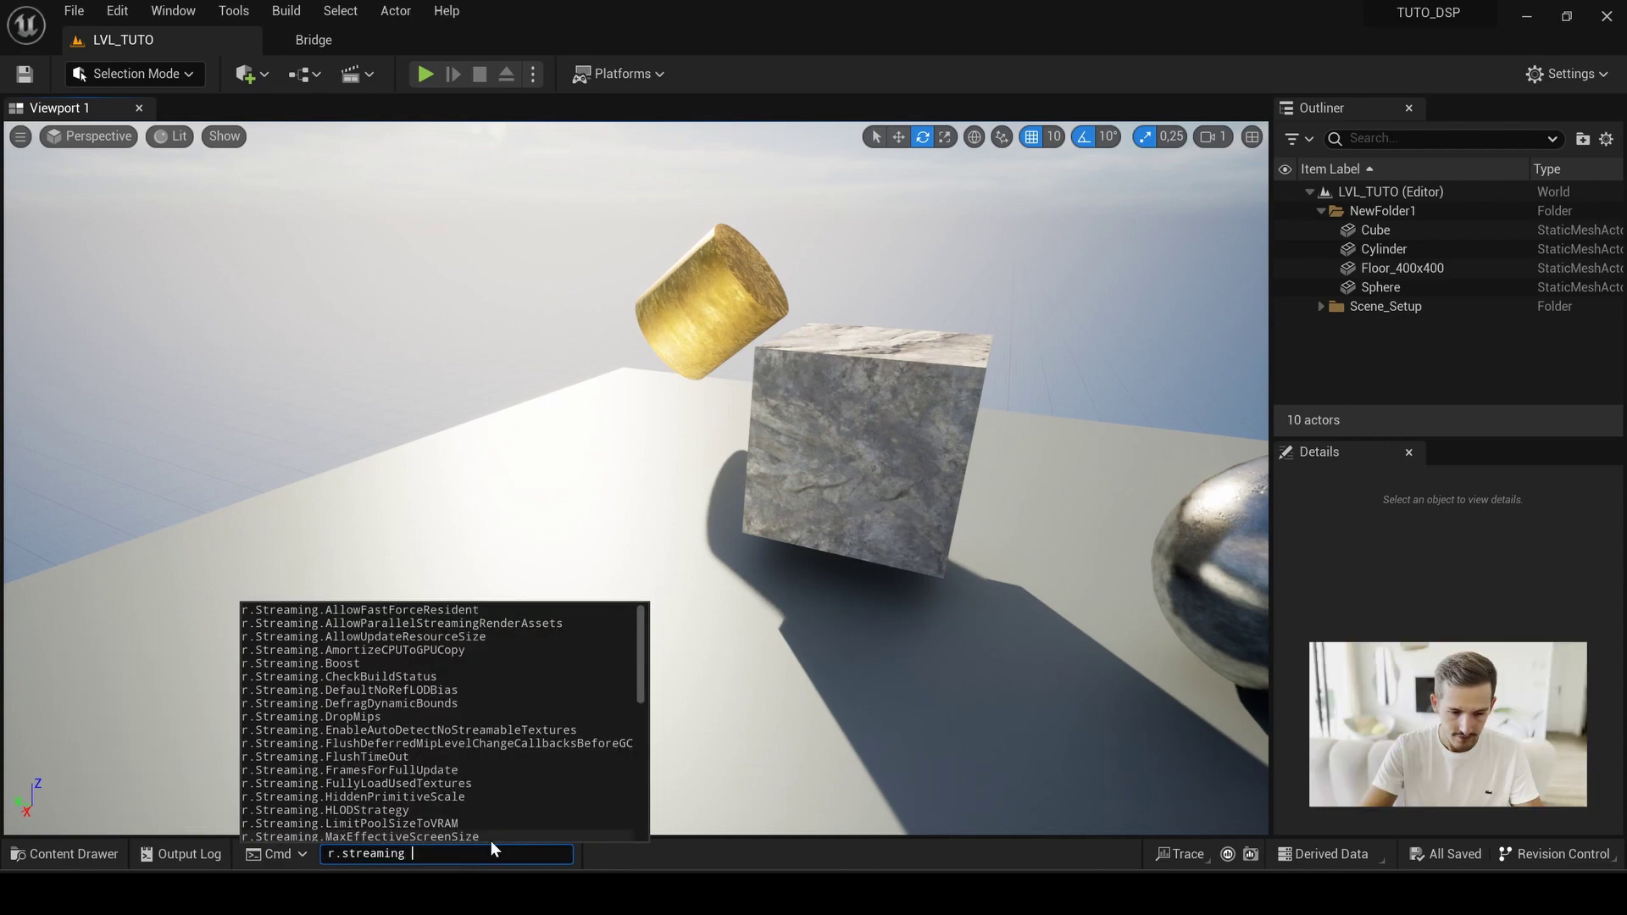
text(pool)
key(Up)
key(Up)
key(Up)
key(Up)
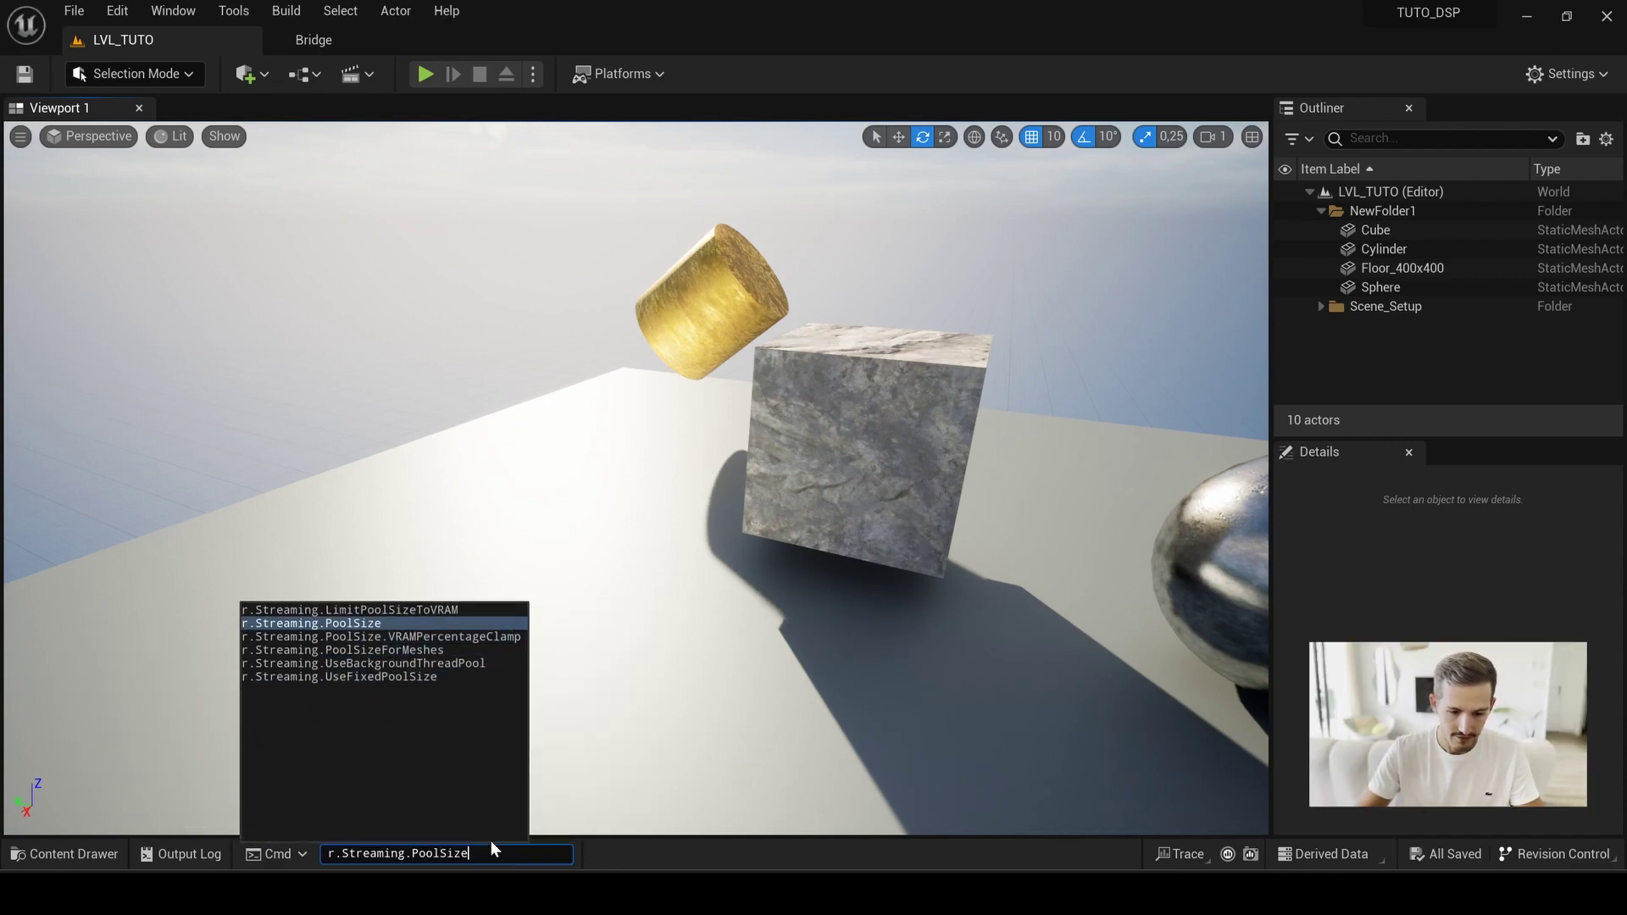
text(3000)
key(Return)
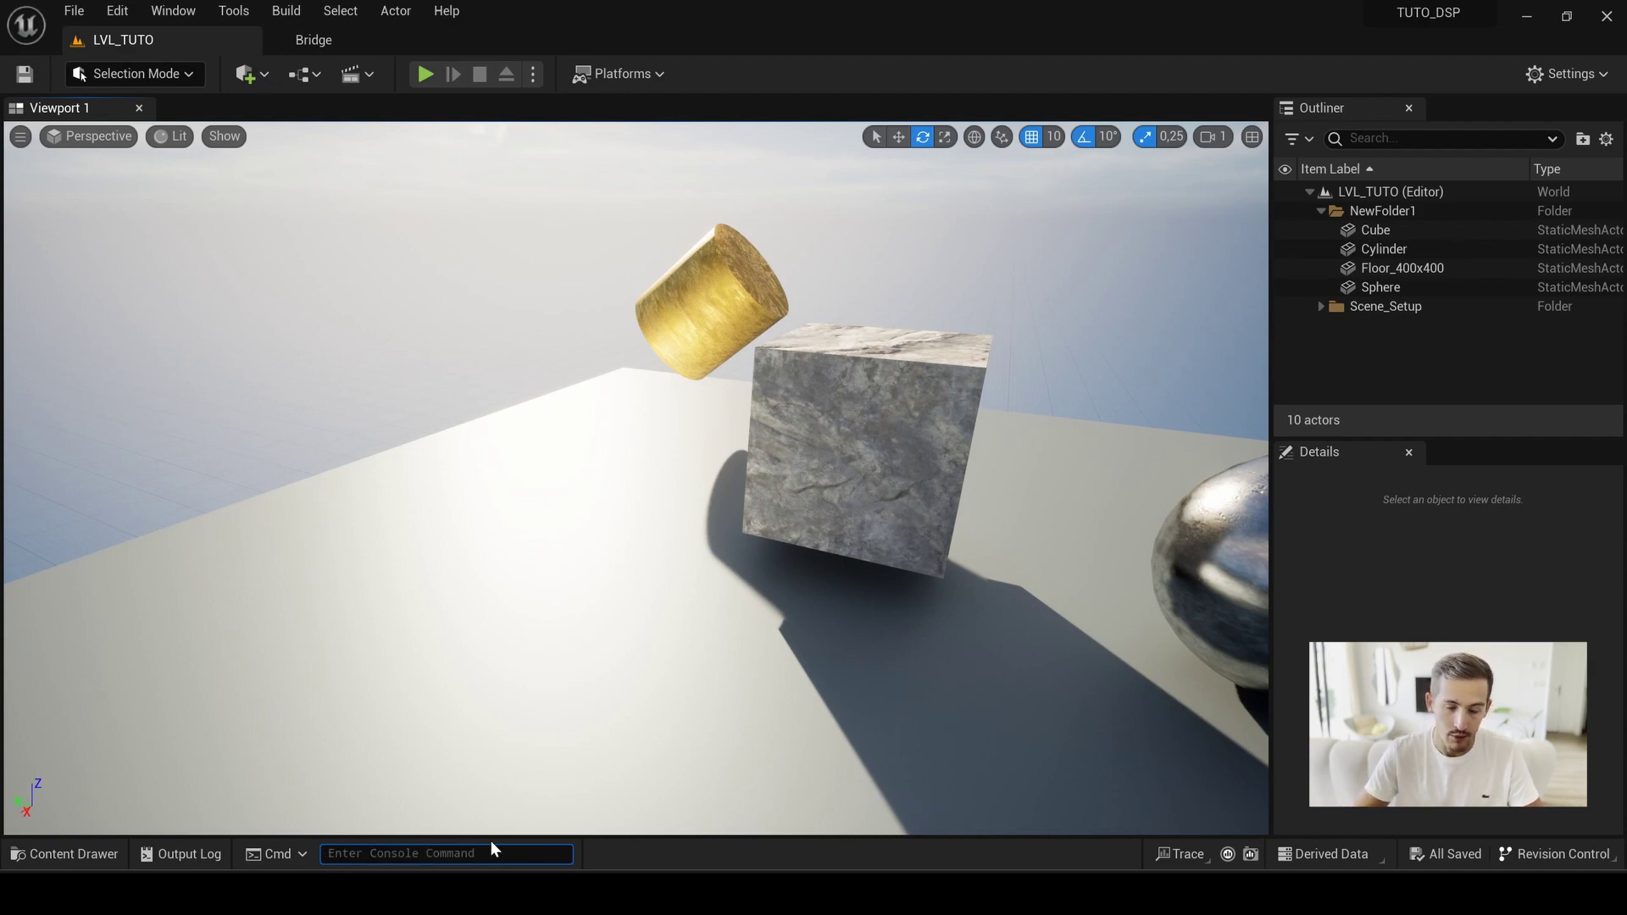
key(Up)
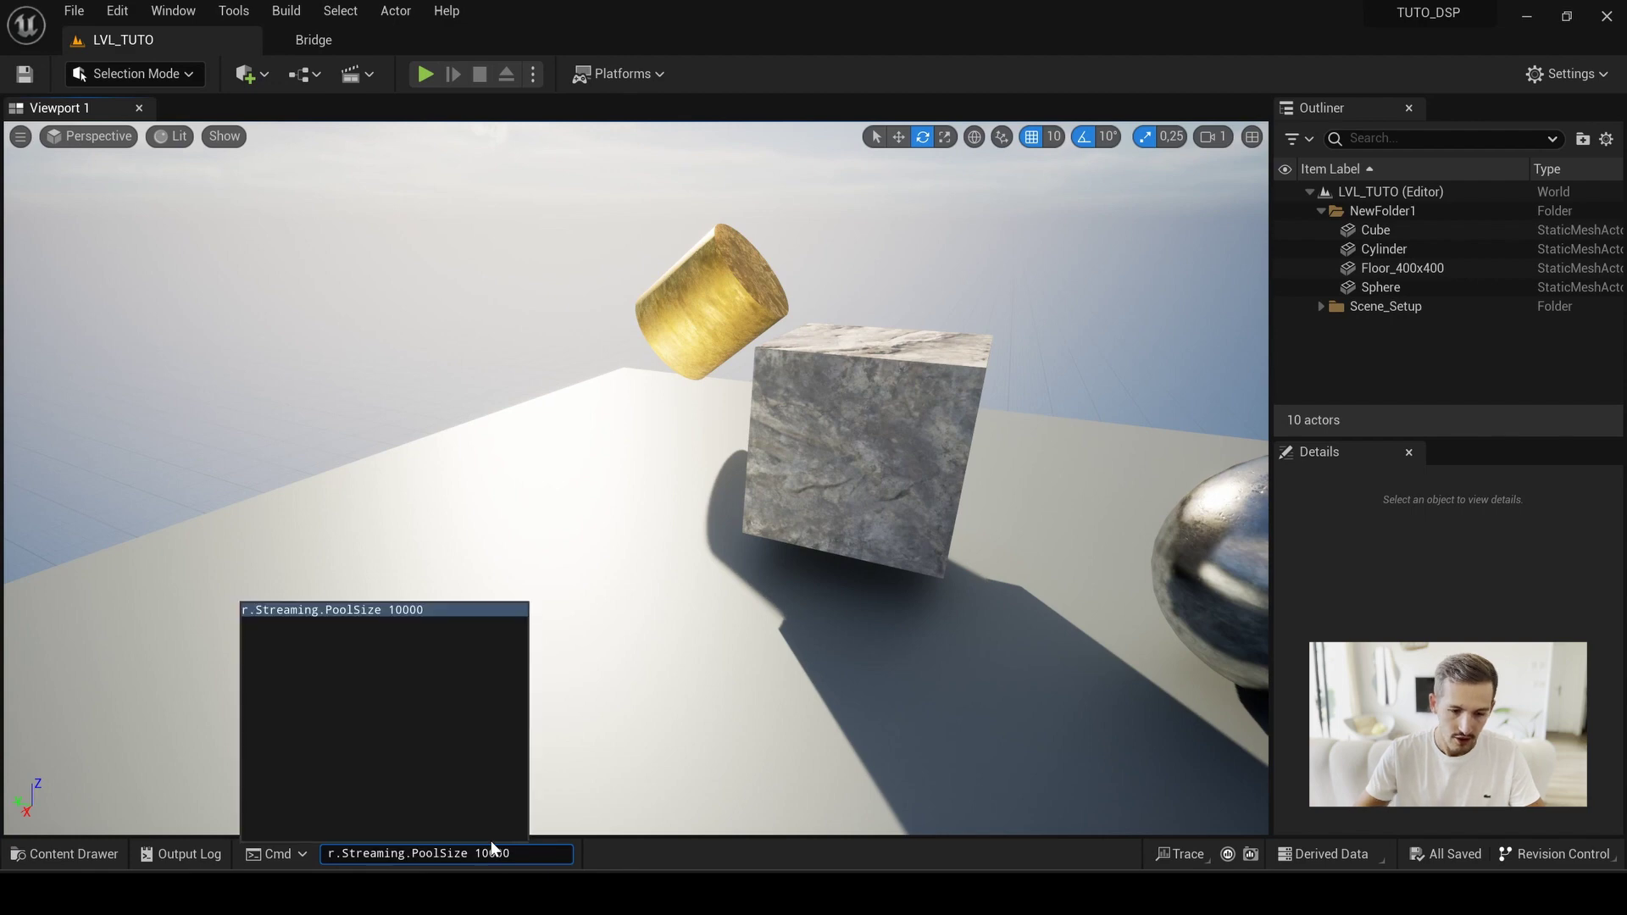
click(393, 609)
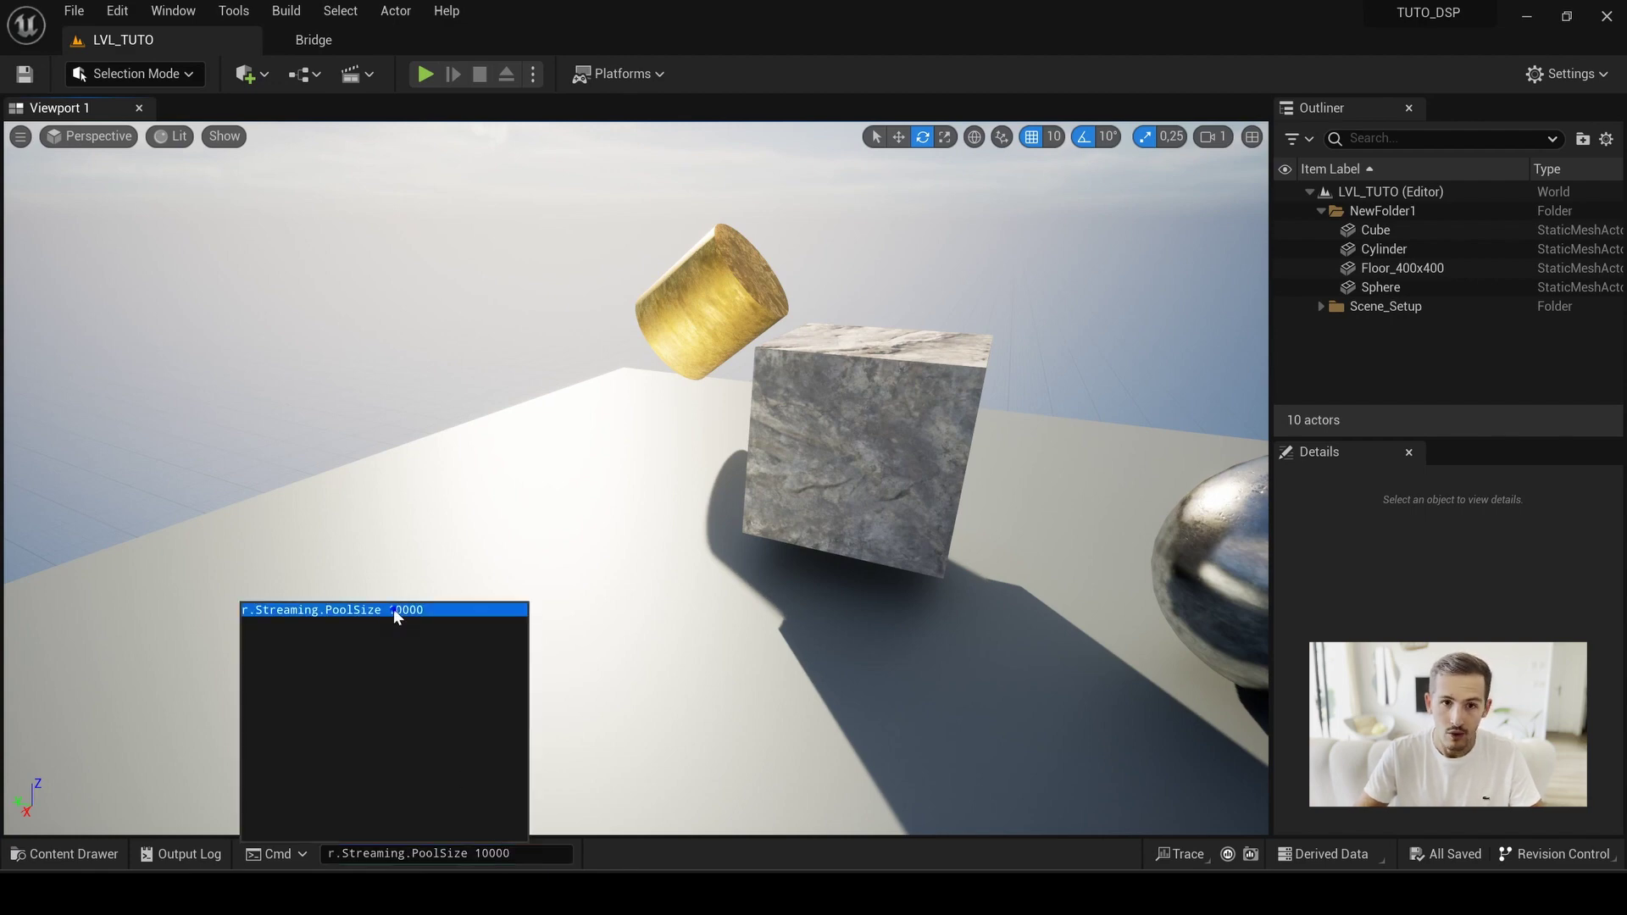